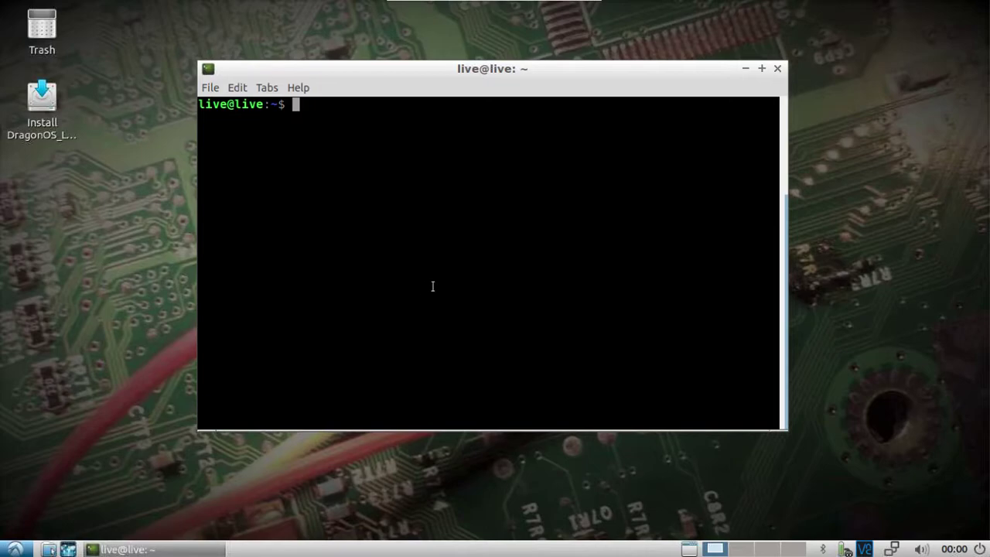
- Start the rtl_tcp server, fixing the typo, then stop it with Ctrl+C
{"action": "type", "text": "rtl_tp"}
{"action": "key", "text": "BackSpace"}
{"action": "type", "text": "cp"}
{"action": "key", "text": "Return"}
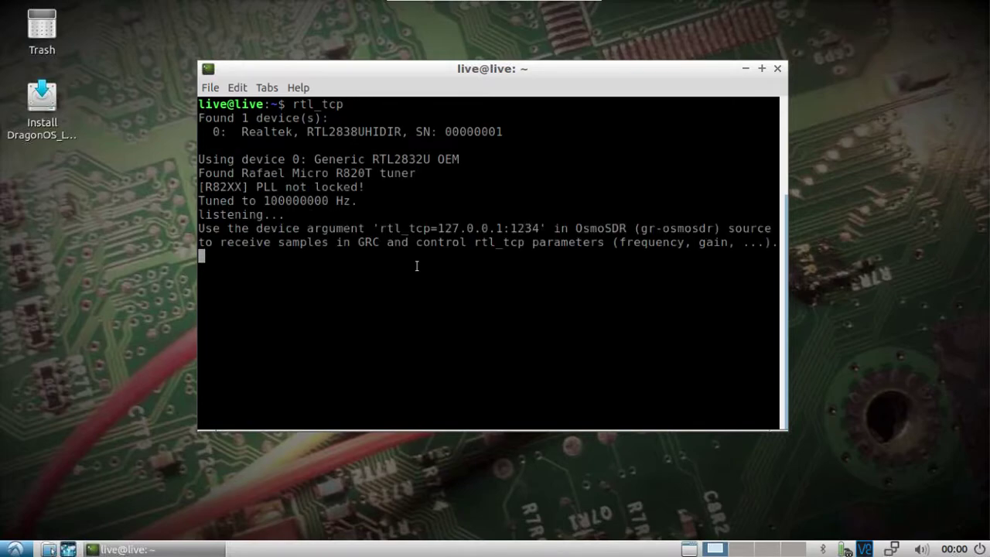
{"action": "key", "text": "ctrl+c"}
{"action": "key", "text": "ctrl+c"}
{"action": "key", "text": "ctrl+c"}
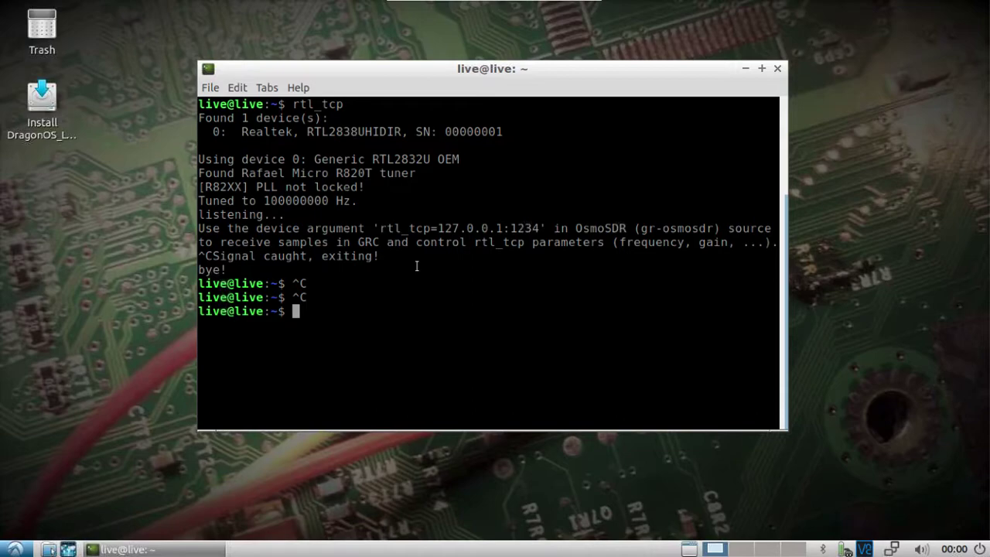
- Run rsp_tcp via Tab completion; it reports no RSP devices available
{"action": "type", "text": "rsp"}
{"action": "key", "text": "Tab"}
{"action": "key", "text": "Tab"}
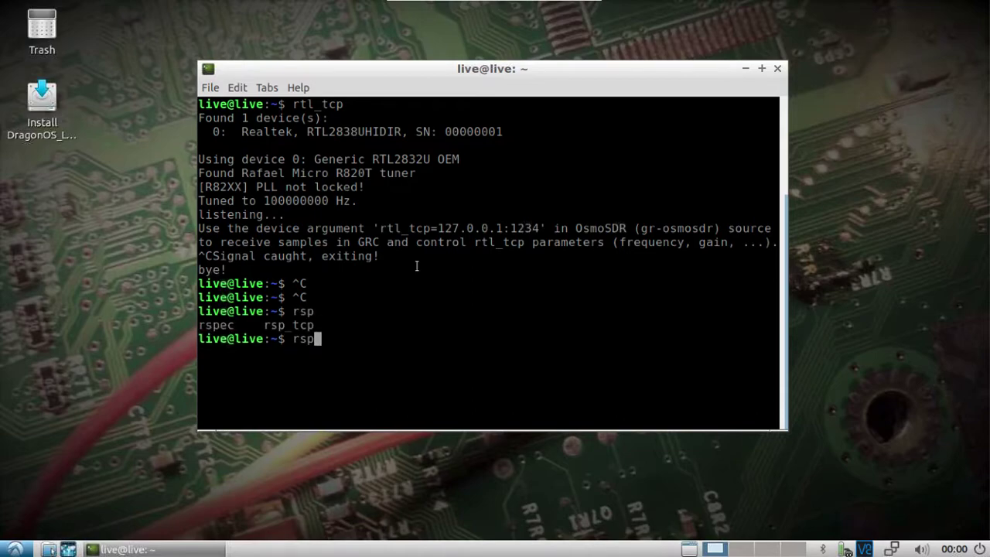
{"action": "type", "text": "_t"}
{"action": "key", "text": "Tab"}
{"action": "key", "text": "Return"}
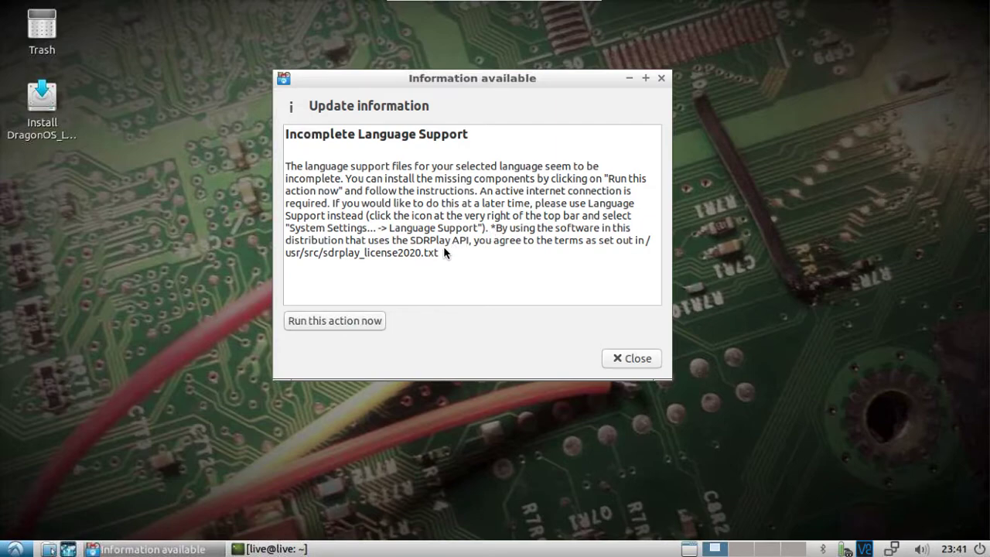
- Open the application menu and dismiss it, leaving the Update information dialog visible
{"action": "left_click", "coordinate": [16, 548]}
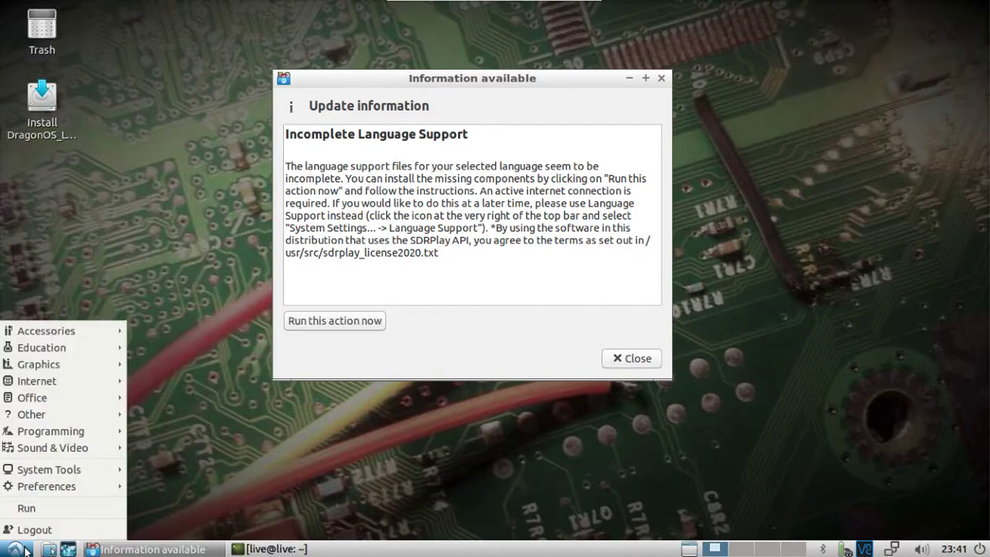
{"action": "left_click", "coordinate": [263, 549]}
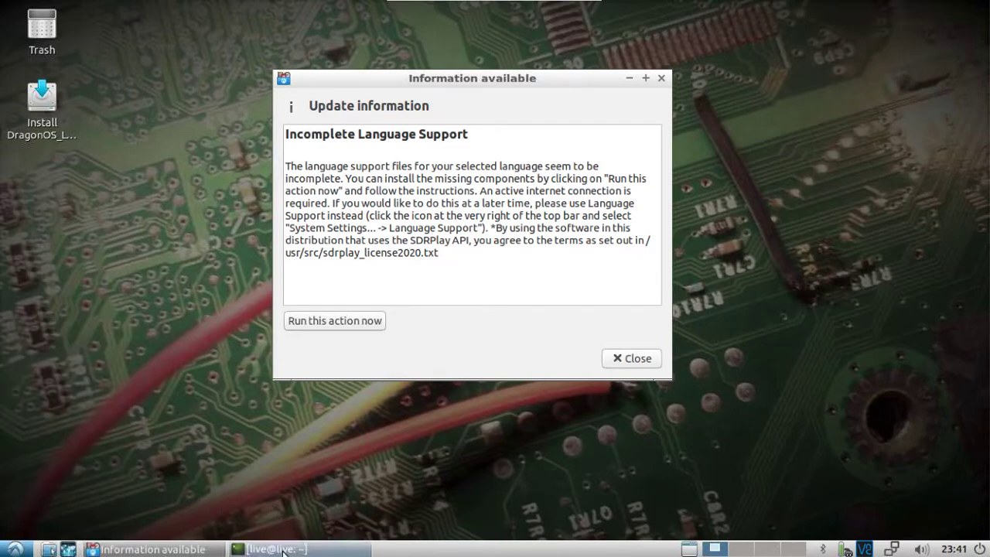
- Restore the terminal, change into /usr/src/ and list its contents
{"action": "left_click", "coordinate": [283, 549]}
{"action": "type", "text": "cd /usr/src/"}
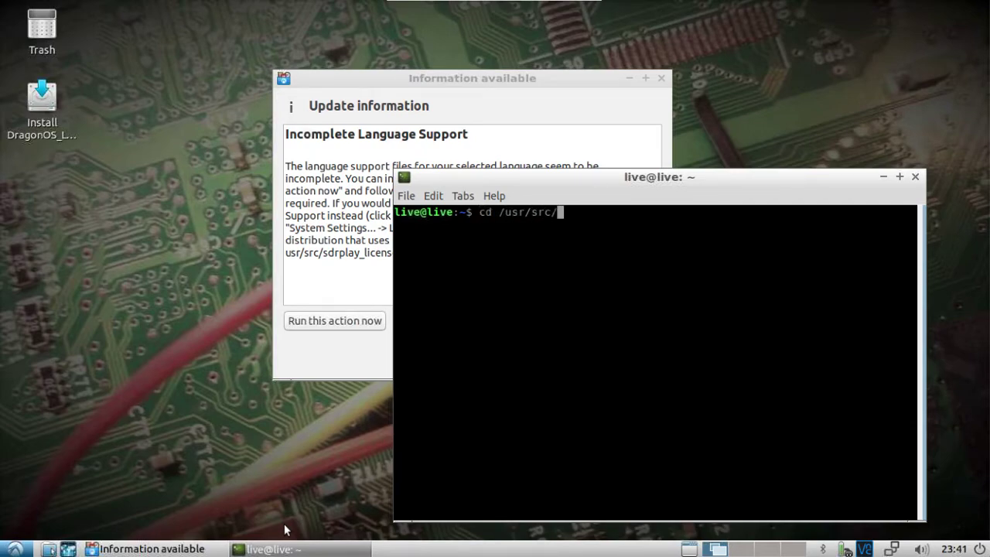
{"action": "key", "text": "Return"}
{"action": "type", "text": "ls"}
{"action": "key", "text": "Return"}
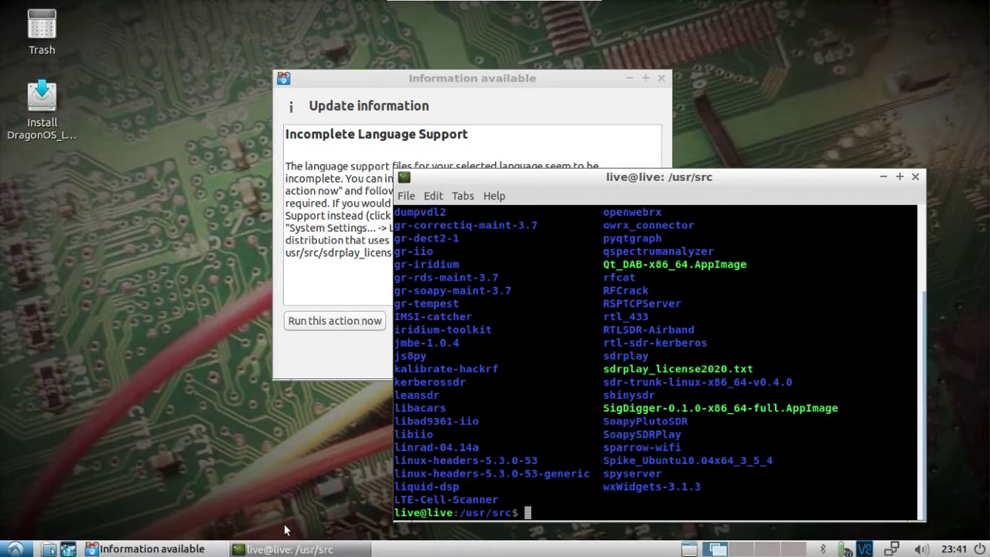
- Print sdrplay_license2020.txt, scroll through it, then clear the terminal
{"action": "type", "text": "cat sdrplay_"}
{"action": "key", "text": "Tab"}
{"action": "key", "text": "Return"}
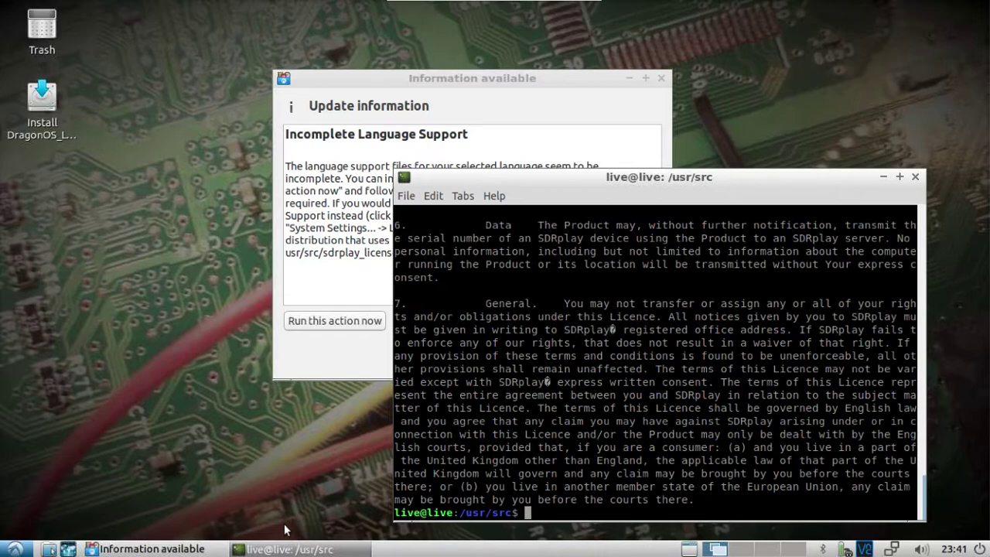
{"action": "scroll", "coordinate": [518, 441], "scroll_direction": "up", "scroll_amount": 10}
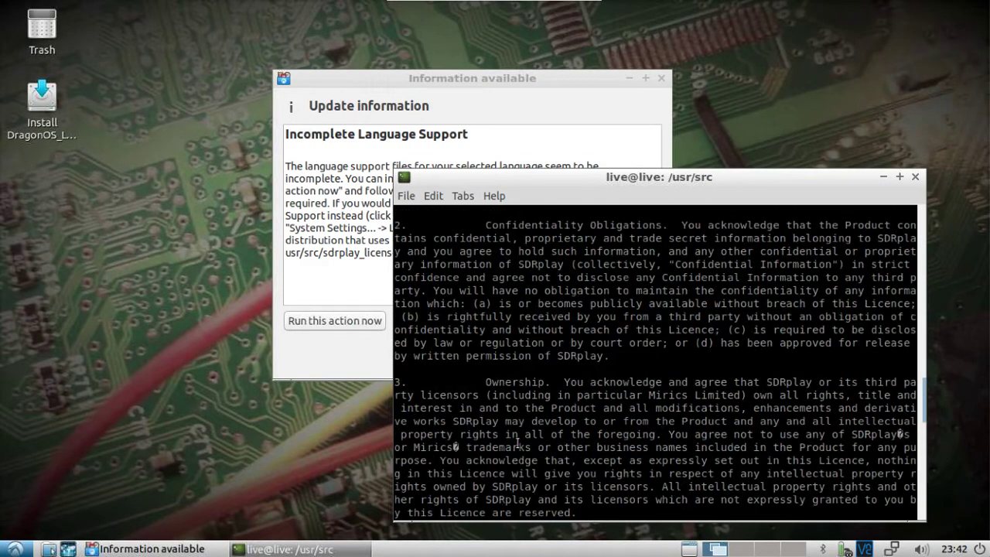
{"action": "scroll", "coordinate": [518, 437], "scroll_direction": "down", "scroll_amount": 10}
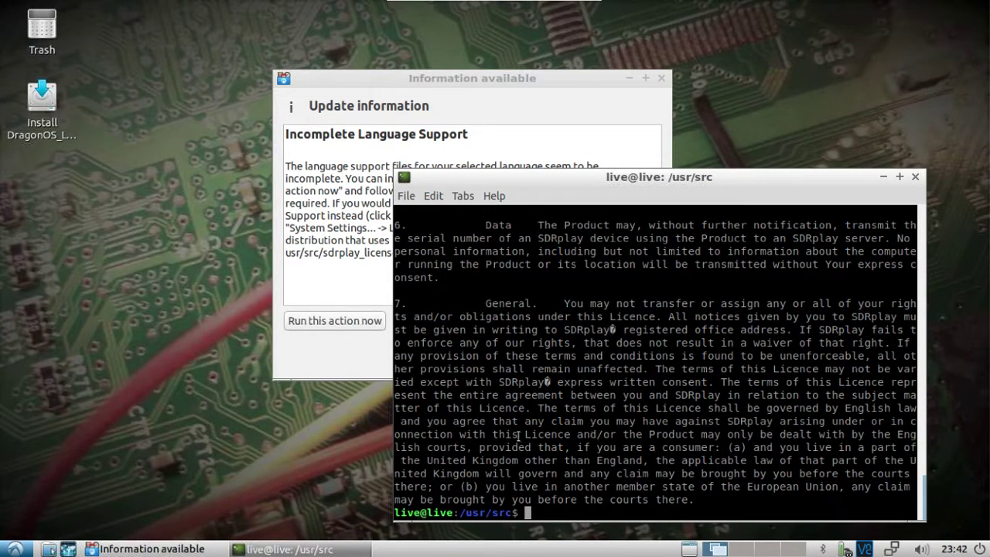
{"action": "key", "text": "Return"}
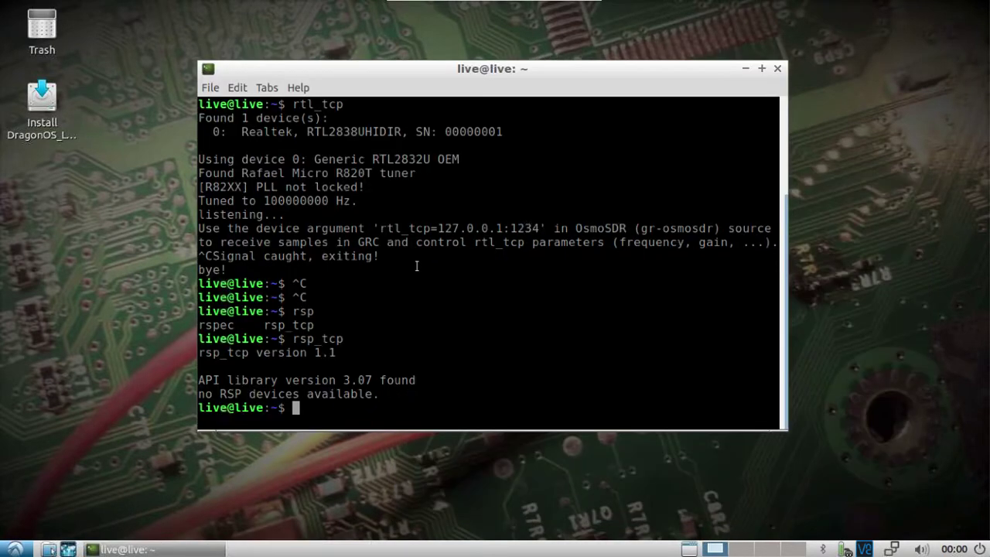
{"action": "type", "text": "clear"}
{"action": "key", "text": "Return"}
- List the home folder, then list /usr/src showing SigDigger, SoapySDRPlay, sdrplay and wxWidgets-3.1.3
{"action": "type", "text": "ls"}
{"action": "key", "text": "Return"}
{"action": "type", "text": "cd /usr/src/"}
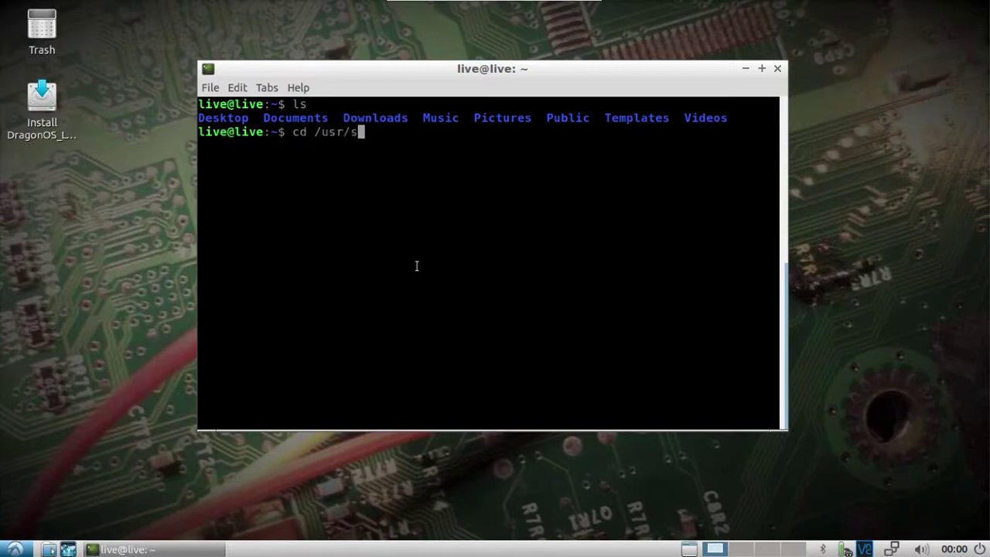
{"action": "key", "text": "Return"}
{"action": "type", "text": "ls"}
{"action": "key", "text": "Return"}
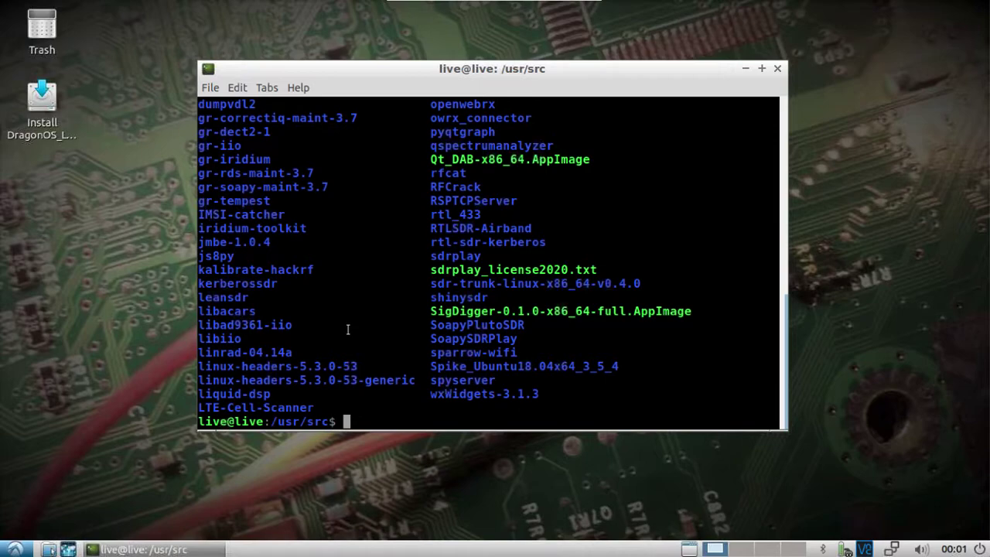
- Paste and run pip install future, which reports it is already satisfied
{"action": "right_click", "coordinate": [390, 396]}
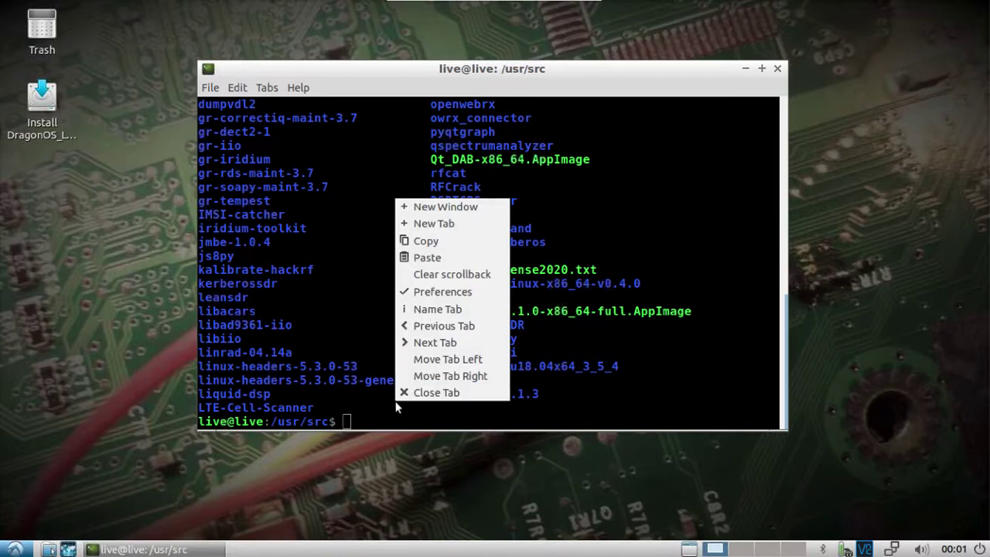
{"action": "left_click", "coordinate": [439, 257]}
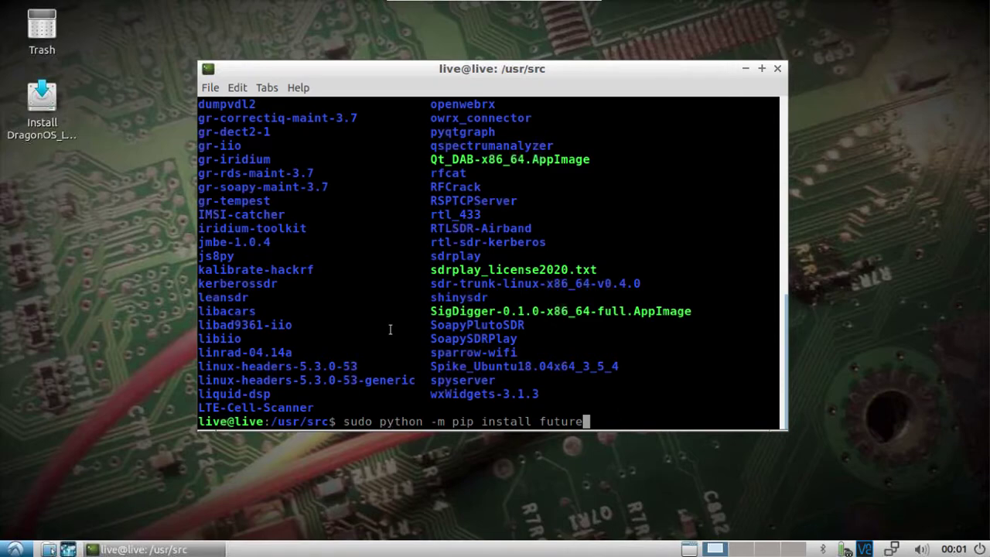
{"action": "key", "text": "Return"}
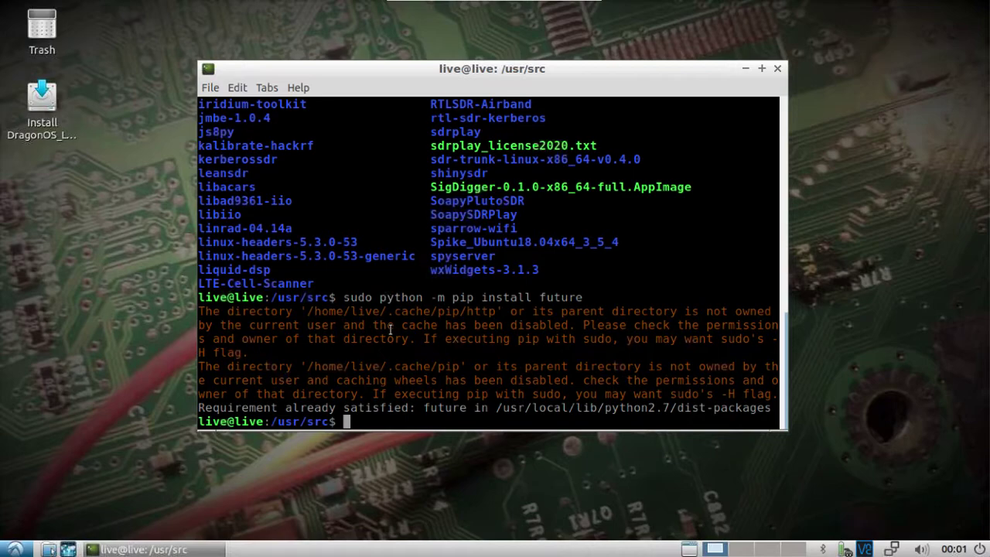
- Run rfcat, then interrupt it after it reports no RFCAT dongle found
{"action": "type", "text": "rf"}
{"action": "type", "text": "c"}
{"action": "type", "text": "r"}
{"action": "key", "text": "BackSpace"}
{"action": "key", "text": "BackSpace"}
{"action": "type", "text": "cat"}
{"action": "key", "text": "Return"}
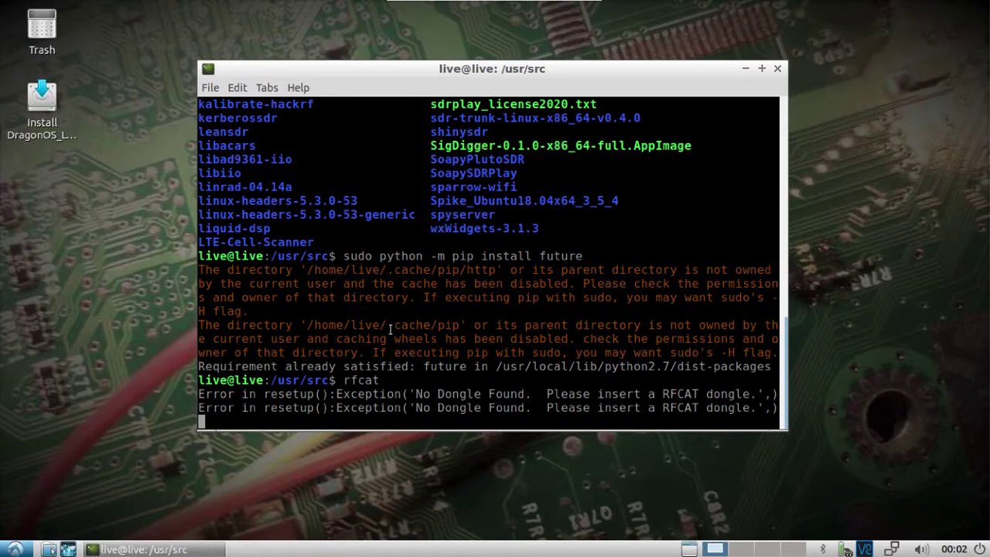
{"action": "key", "text": "ctrl+c"}
{"action": "key", "text": "ctrl+c"}
{"action": "key", "text": "ctrl+c"}
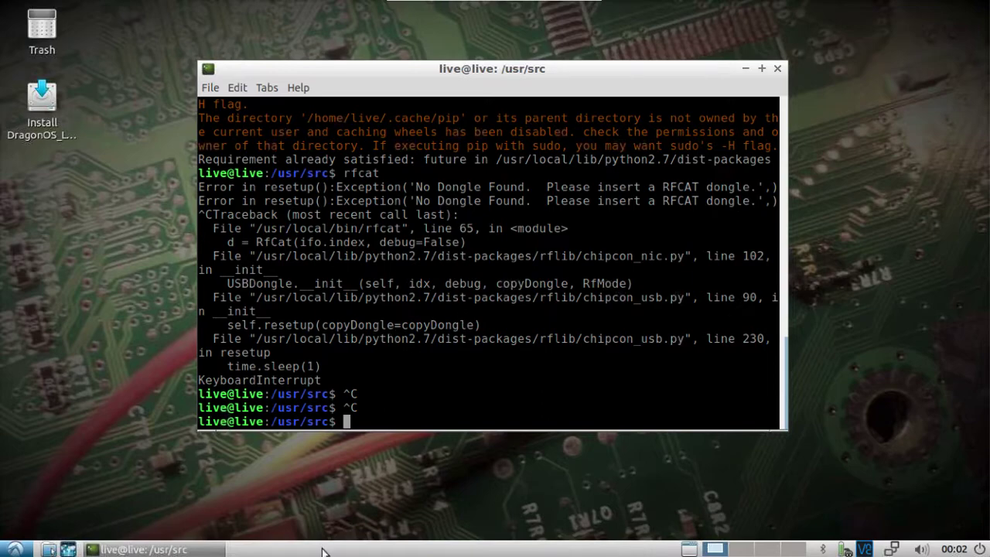
{"action": "left_click", "coordinate": [17, 549]}
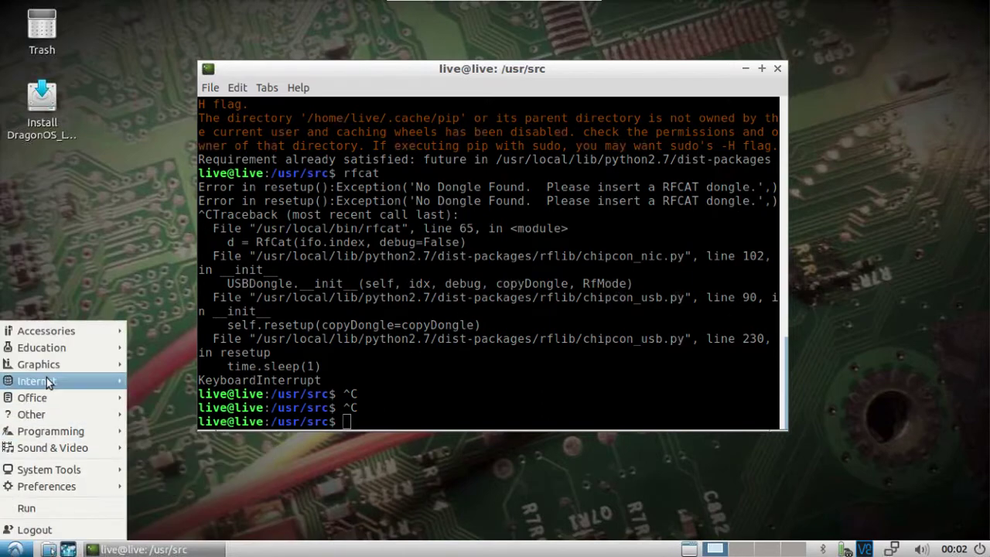
{"action": "mouse_move", "coordinate": [40, 418]}
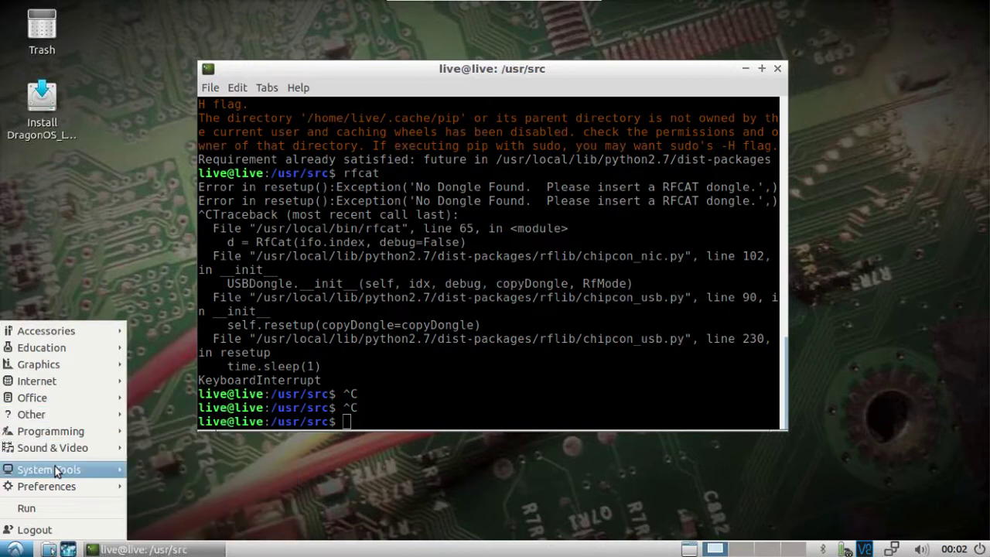
{"action": "mouse_move", "coordinate": [58, 450]}
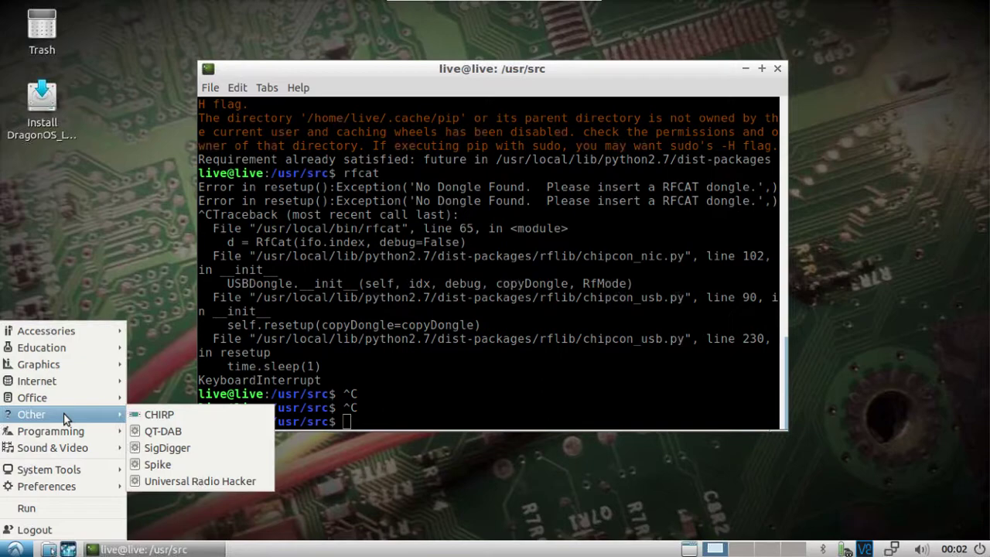
- List /usr/src and highlight the rtl-sdr-kerberos and kerberossdr folder names
{"action": "left_click", "coordinate": [460, 406]}
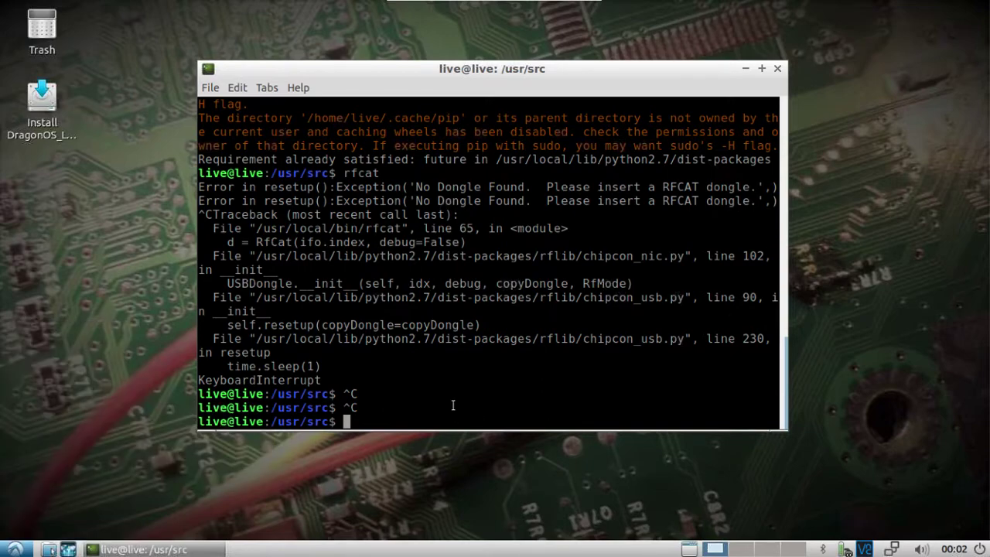
{"action": "type", "text": "ls"}
{"action": "key", "text": "Return"}
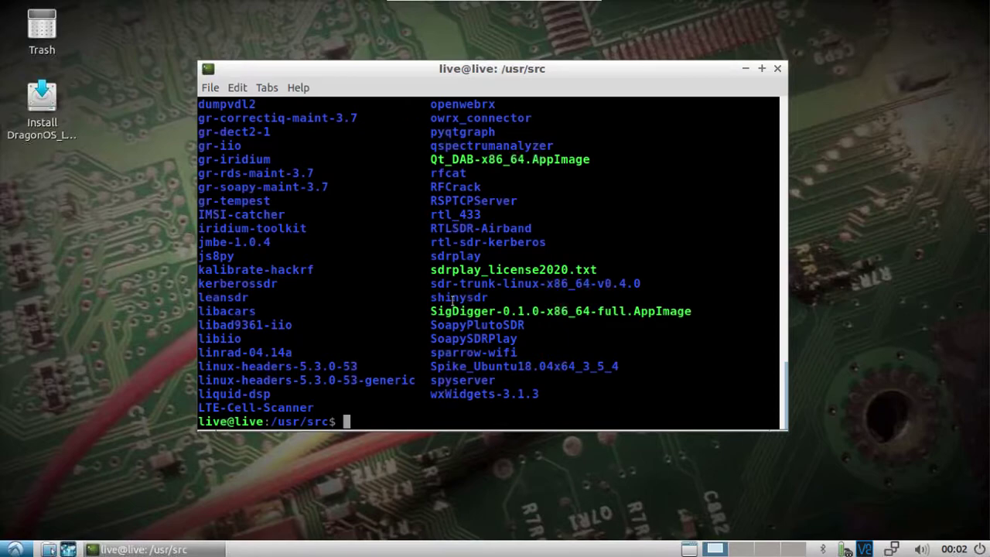
{"action": "left_click_drag", "start_coordinate": [433, 241], "coordinate": [541, 242]}
{"action": "left_click_drag", "start_coordinate": [277, 285], "coordinate": [190, 283]}
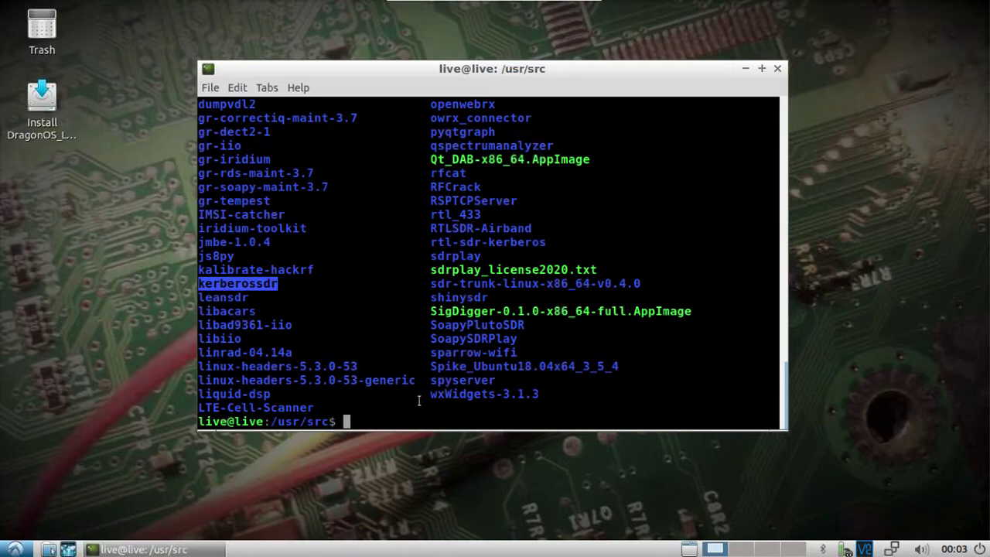
- Enter Auto137, list its files and run python3 main.py, which fails on '../DATA' permissions
{"action": "type", "text": "cd A"}
{"action": "key", "text": "Tab"}
{"action": "key", "text": "Return"}
{"action": "type", "text": "ls"}
{"action": "key", "text": "Return"}
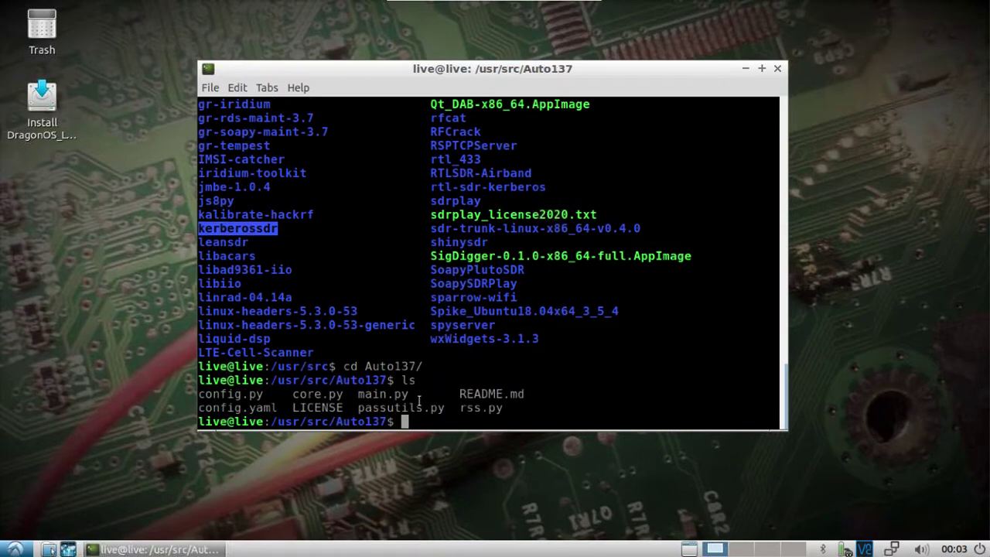
{"action": "type", "text": "python3 main.py"}
{"action": "key", "text": "Return"}
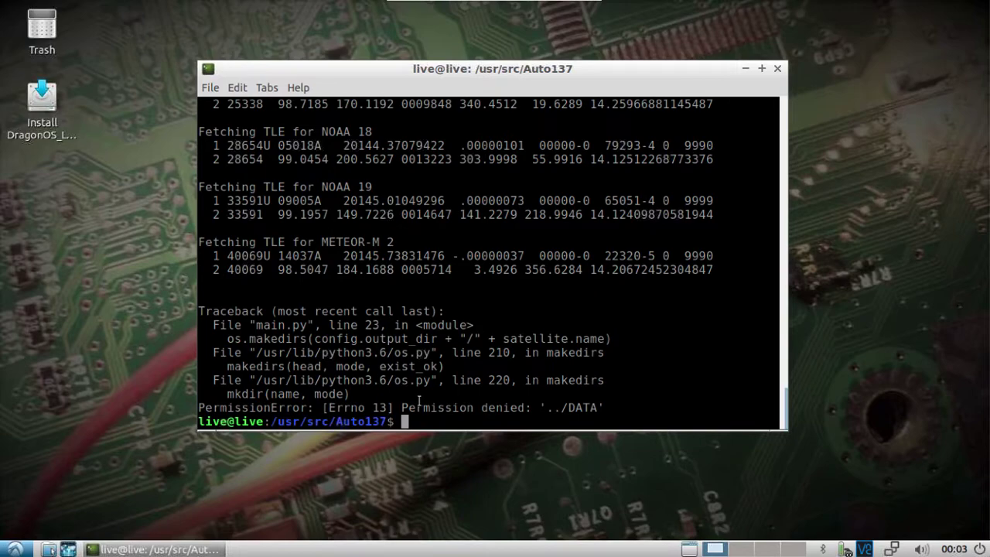
- Rerun python3 main.py with sudo until the scheduler and decoding thread start
{"action": "key", "text": "Up"}
{"action": "key", "text": "Left"}
{"action": "key", "text": "Left"}
{"action": "key", "text": "Left"}
{"action": "key", "text": "Left"}
{"action": "key", "text": "Left"}
{"action": "key", "text": "Left"}
{"action": "key", "text": "Left"}
{"action": "key", "text": "Left"}
{"action": "key", "text": "Left"}
{"action": "key", "text": "Left"}
{"action": "key", "text": "Left"}
{"action": "key", "text": "Left"}
{"action": "key", "text": "Left"}
{"action": "key", "text": "Left"}
{"action": "key", "text": "Left"}
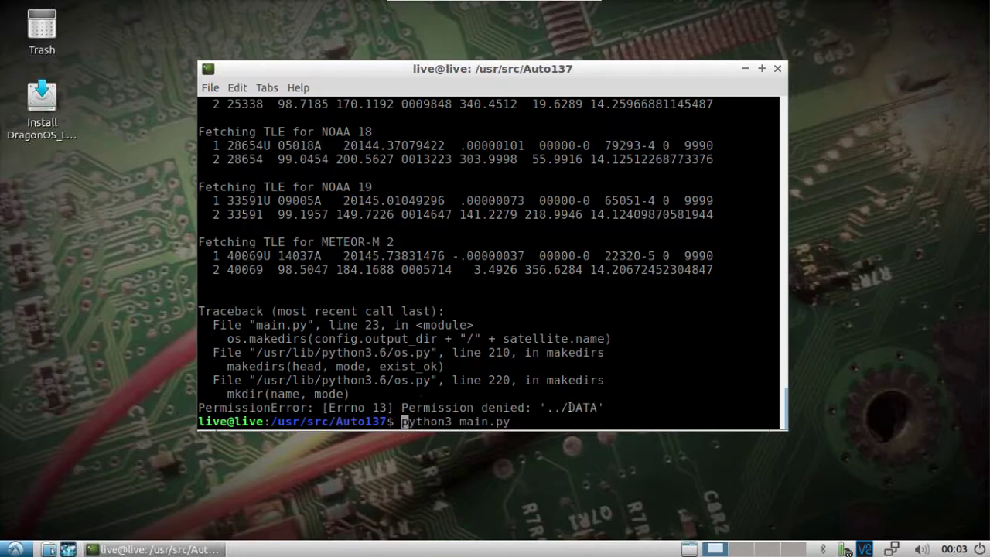
{"action": "type", "text": "sudo"}
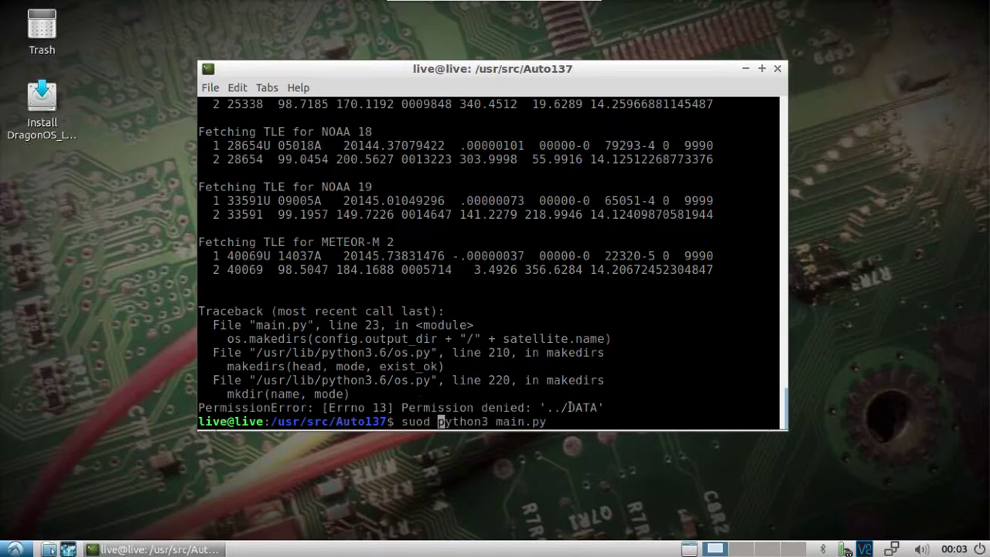
{"action": "key", "text": "Return"}
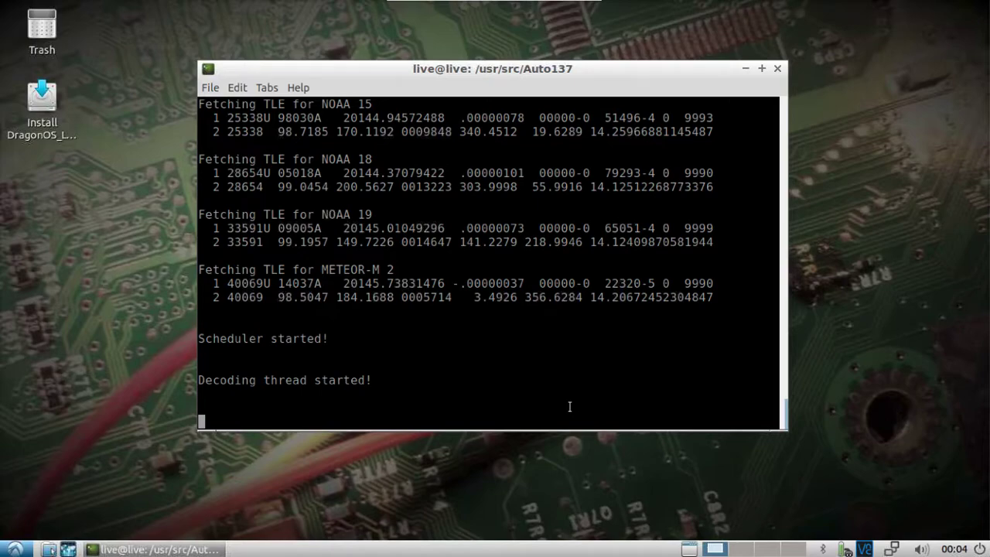
- Stop the Auto137 script with Ctrl+C and clear the terminal
{"action": "key", "text": "ctrl+c"}
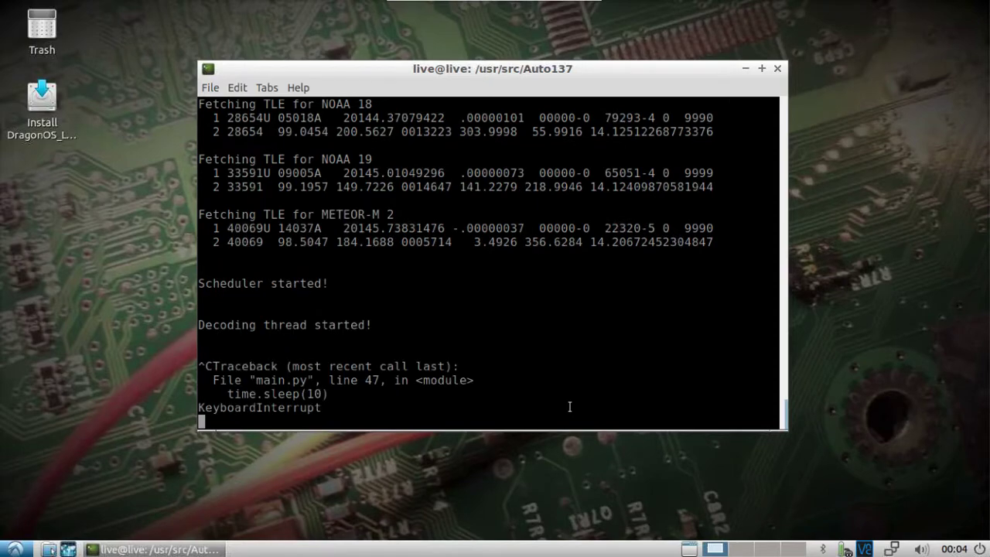
{"action": "key", "text": "ctrl+c"}
{"action": "key", "text": "ctrl+c"}
{"action": "key", "text": "ctrl+c"}
{"action": "key", "text": "ctrl+c"}
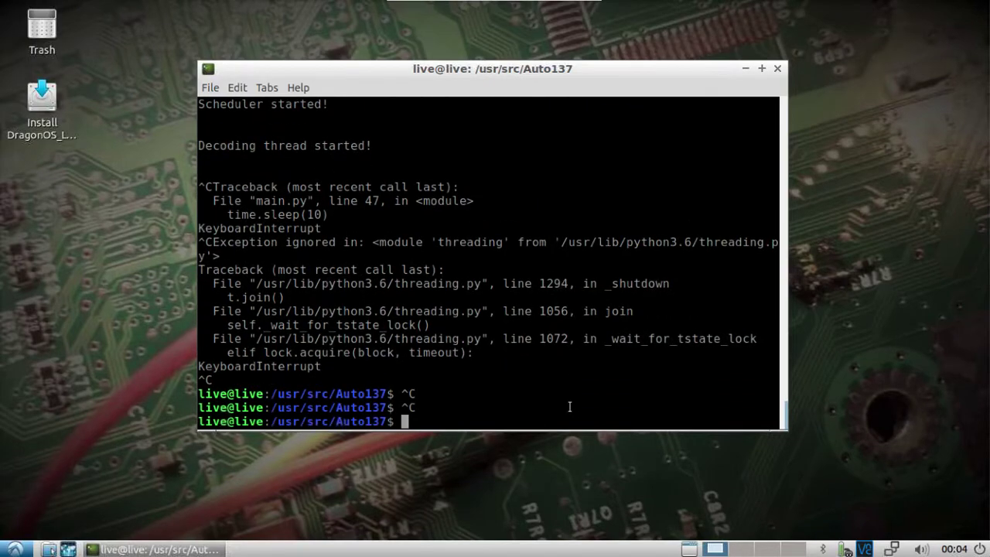
{"action": "type", "text": "clear"}
{"action": "key", "text": "Return"}
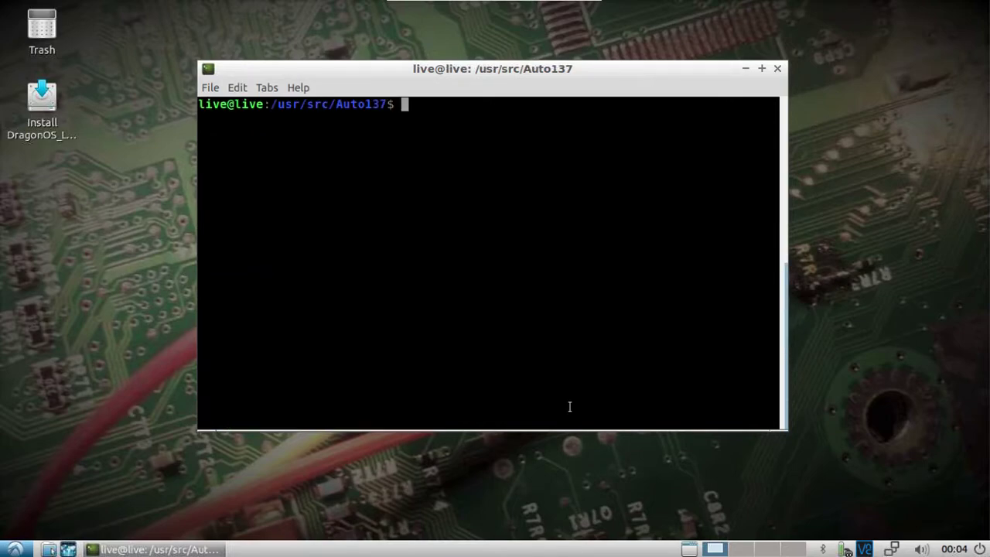
- Show the Other menu category listing CHIRP, QT-DAB, SigDigger, Spike and Universal Radio Hacker
{"action": "left_click", "coordinate": [17, 549]}
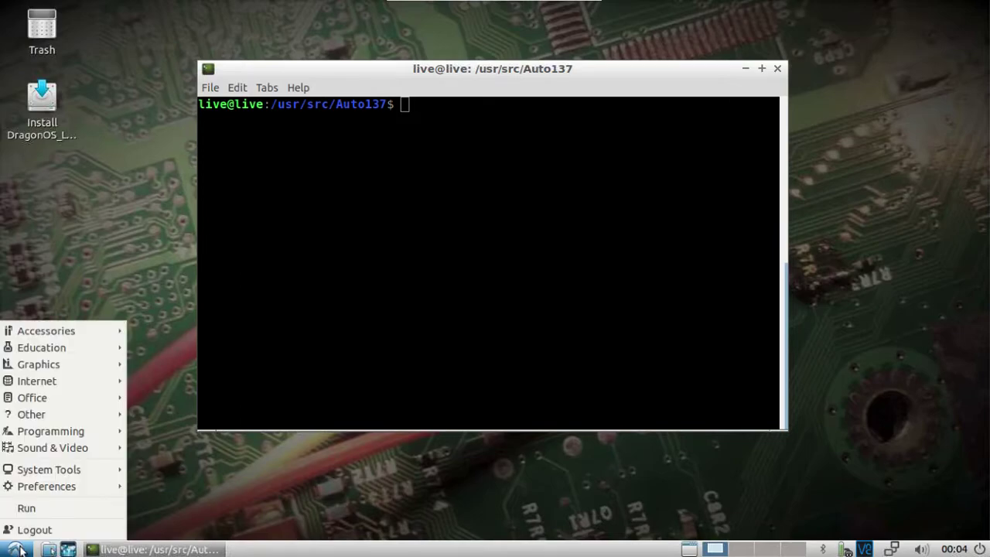
{"action": "mouse_move", "coordinate": [62, 416]}
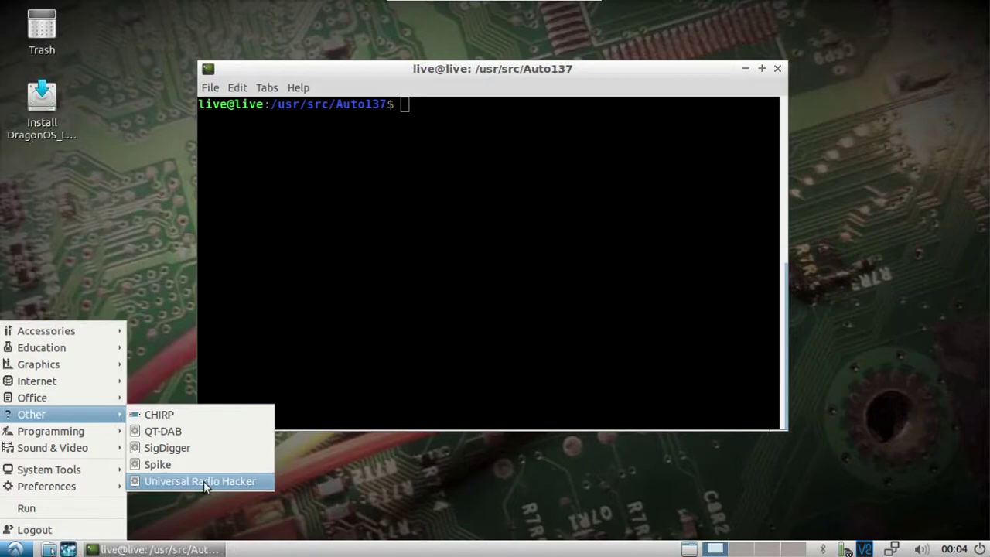
- Return to the terminal, go up with cd .. and list /usr/src
{"action": "left_click", "coordinate": [320, 353]}
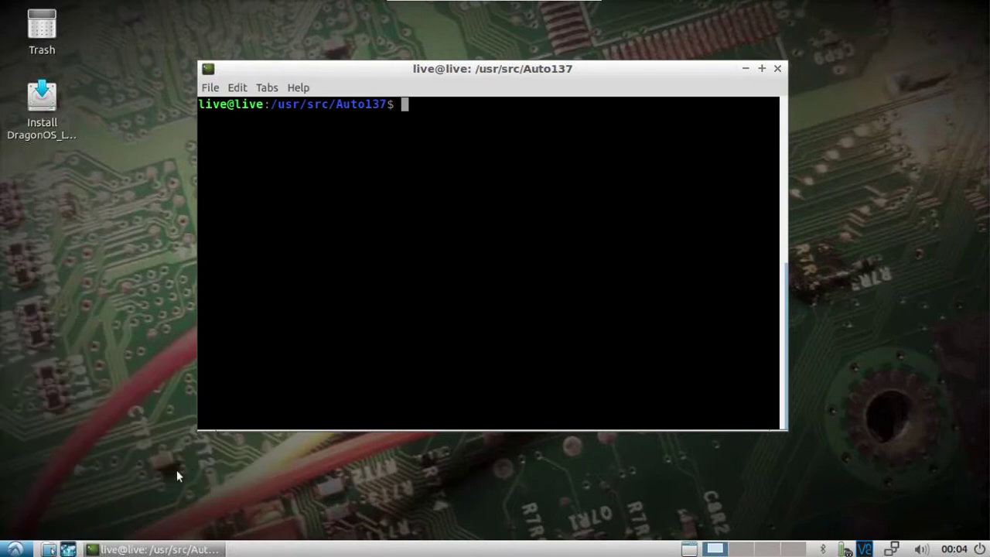
{"action": "type", "text": "cd .."}
{"action": "key", "text": "Return"}
{"action": "type", "text": "ls"}
{"action": "key", "text": "Return"}
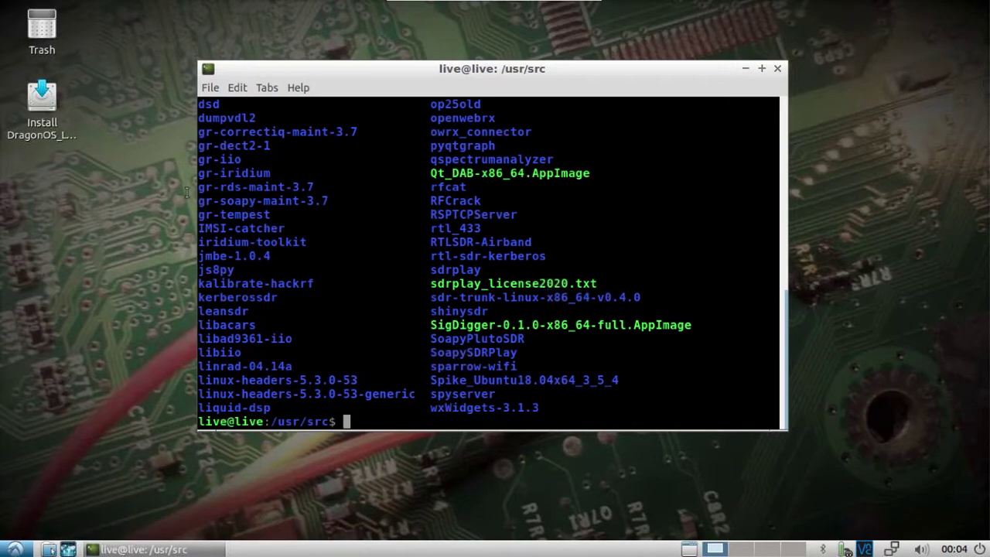
- Highlight the gr-iridium, iridium-toolkit and gr-dect2-1 folder names, then clear the selection
{"action": "left_click_drag", "start_coordinate": [270, 172], "coordinate": [200, 172]}
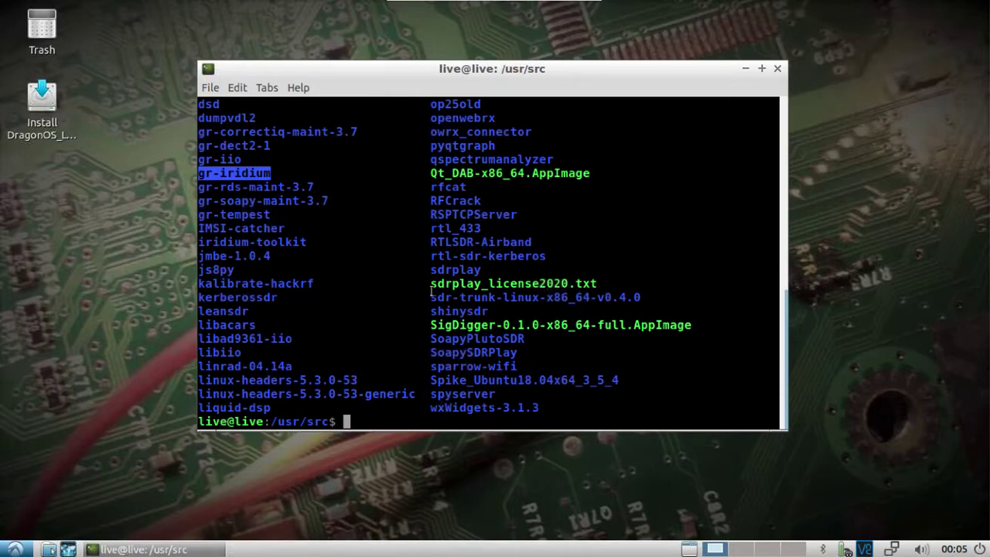
{"action": "left_click_drag", "start_coordinate": [312, 242], "coordinate": [208, 242]}
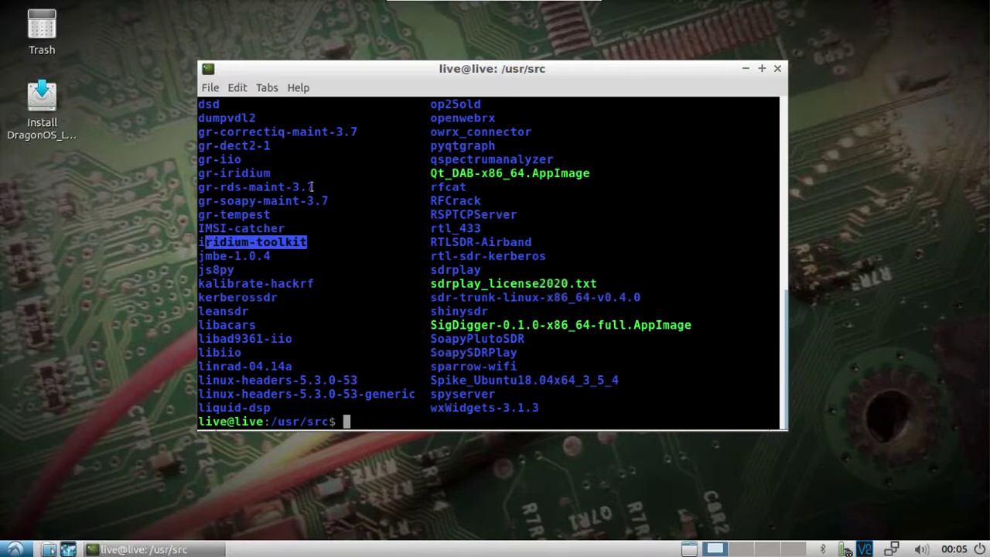
{"action": "left_click_drag", "start_coordinate": [277, 147], "coordinate": [196, 145]}
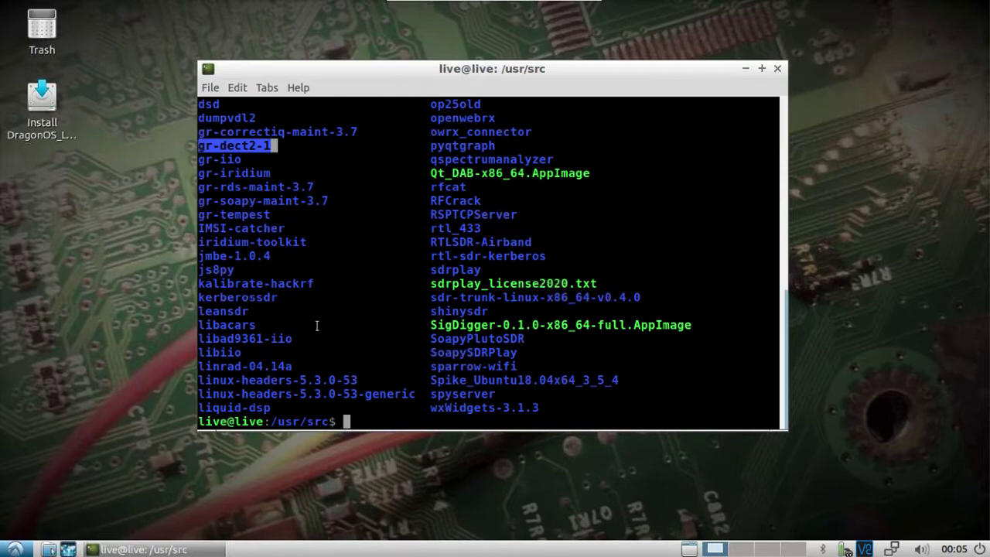
{"action": "left_click", "coordinate": [393, 421]}
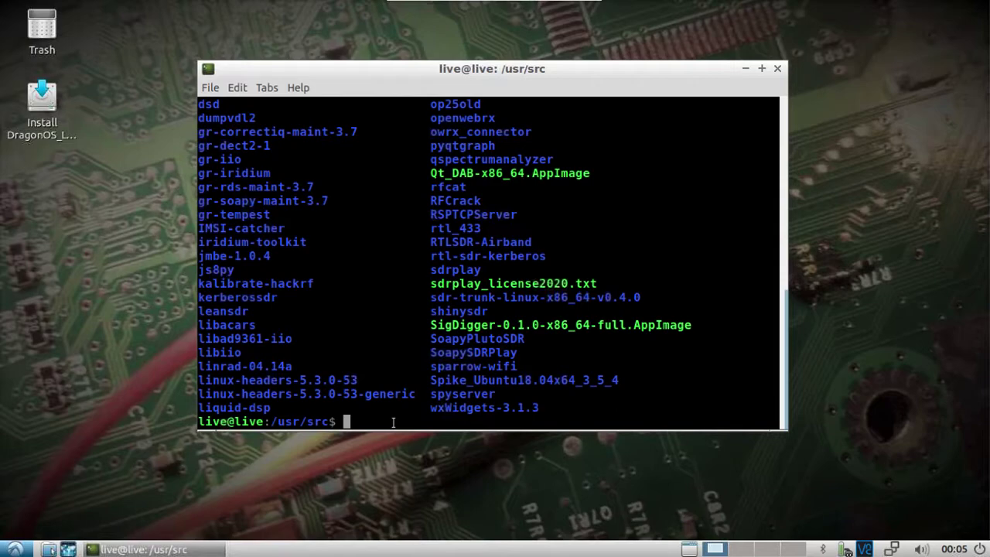
- Change into the gr-dect2-1 folder with Tab completion and list its files
{"action": "type", "text": "gr-d"}
{"action": "key", "text": "Tab"}
{"action": "key", "text": "Return"}
{"action": "type", "text": "cd gr-d"}
{"action": "key", "text": "Tab"}
{"action": "key", "text": "Return"}
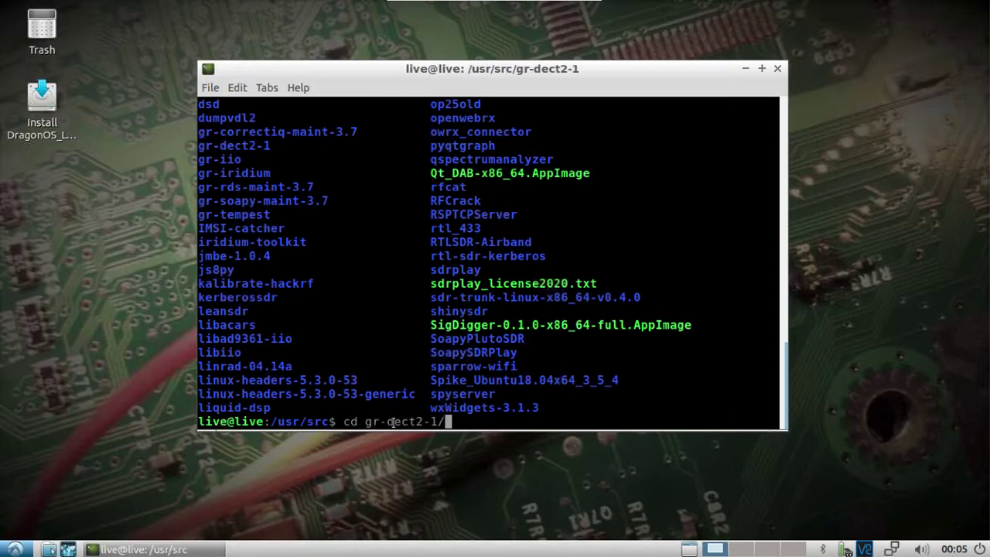
{"action": "type", "text": "ls"}
{"action": "key", "text": "Return"}
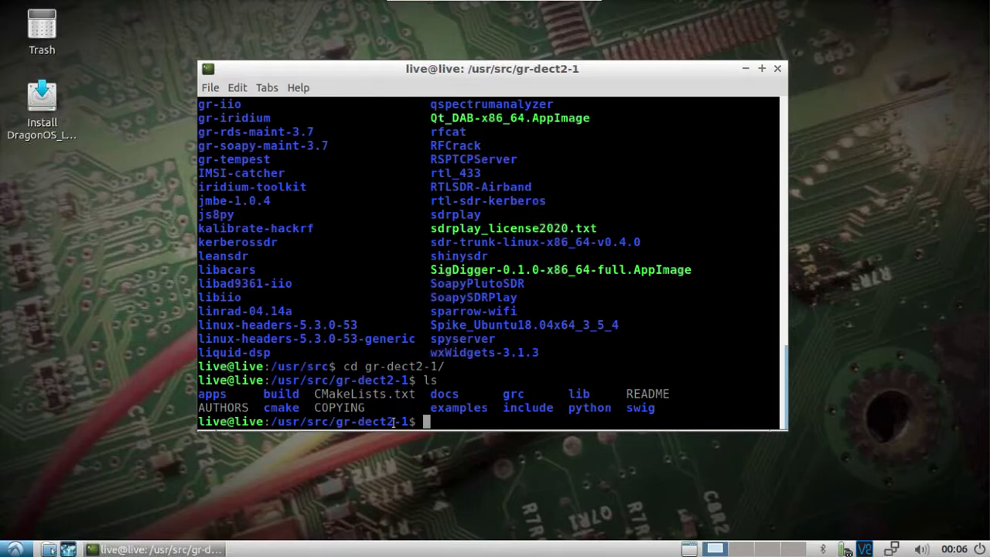
- Enter the grc subfolder and list its dect2 files
{"action": "type", "text": "cd grc/"}
{"action": "key", "text": "Return"}
{"action": "type", "text": "ls"}
{"action": "key", "text": "Return"}
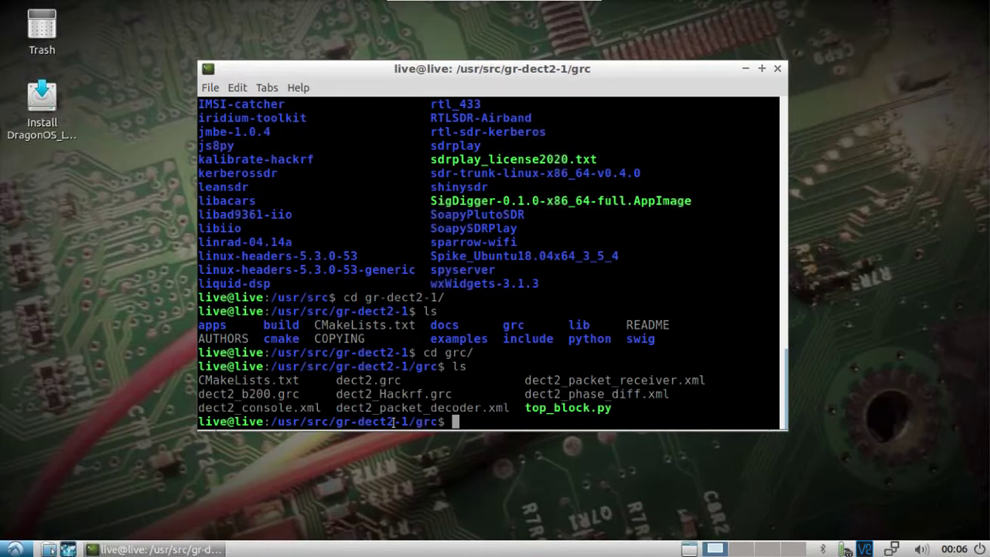
- Open dect2_console.xml in vi with sudo
{"action": "type", "text": "sudo vi dect2.grc"}
{"action": "key", "text": "BackSpace"}
{"action": "key", "text": "BackSpace"}
{"action": "key", "text": "BackSpace"}
{"action": "key", "text": "BackSpace"}
{"action": "key", "text": "BackSpace"}
{"action": "key", "text": "BackSpace"}
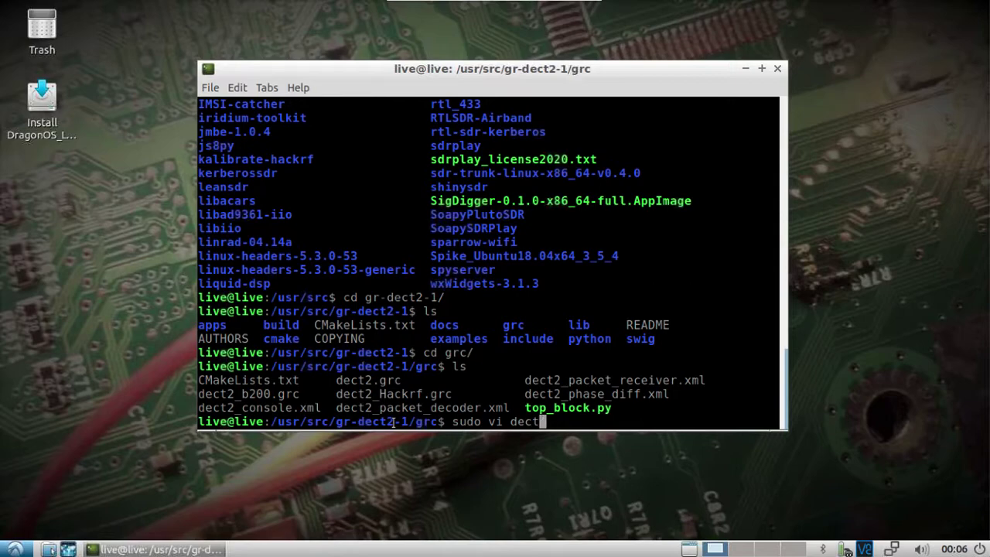
{"action": "type", "text": "2_ con"}
{"action": "key", "text": "Tab"}
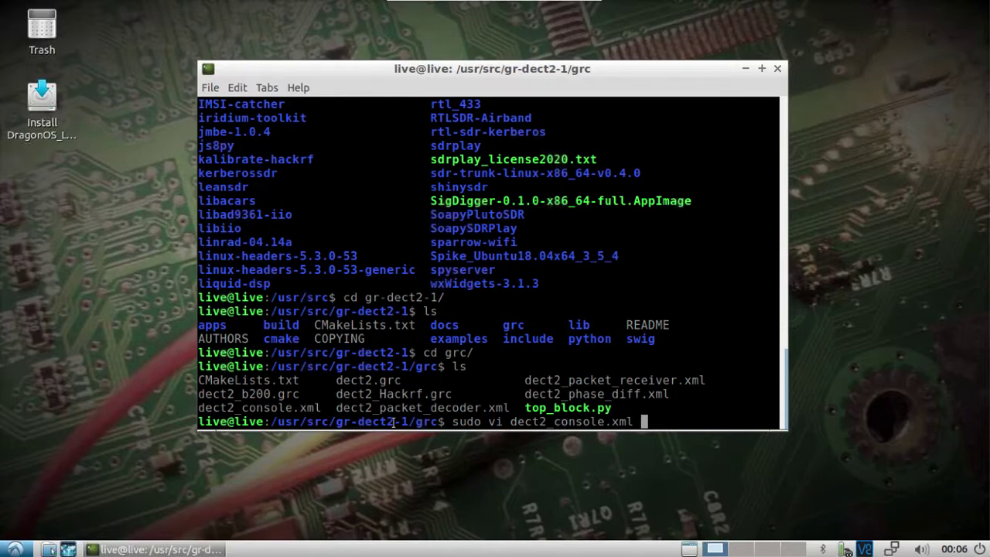
{"action": "key", "text": "Return"}
- Move the cursor to the gui_hint() line, then leave vi with :quit! without saving
{"action": "key", "text": "Down"}
{"action": "key", "text": "Down"}
{"action": "key", "text": "Down"}
{"action": "key", "text": "Down"}
{"action": "key", "text": "Down"}
{"action": "key", "text": "Down"}
{"action": "key", "text": "Right"}
{"action": "key", "text": "Right"}
{"action": "key", "text": "Right"}
{"action": "key", "text": "Right"}
{"action": "key", "text": "Right"}
{"action": "key", "text": "Right"}
{"action": "key", "text": "Right"}
{"action": "key", "text": "Right"}
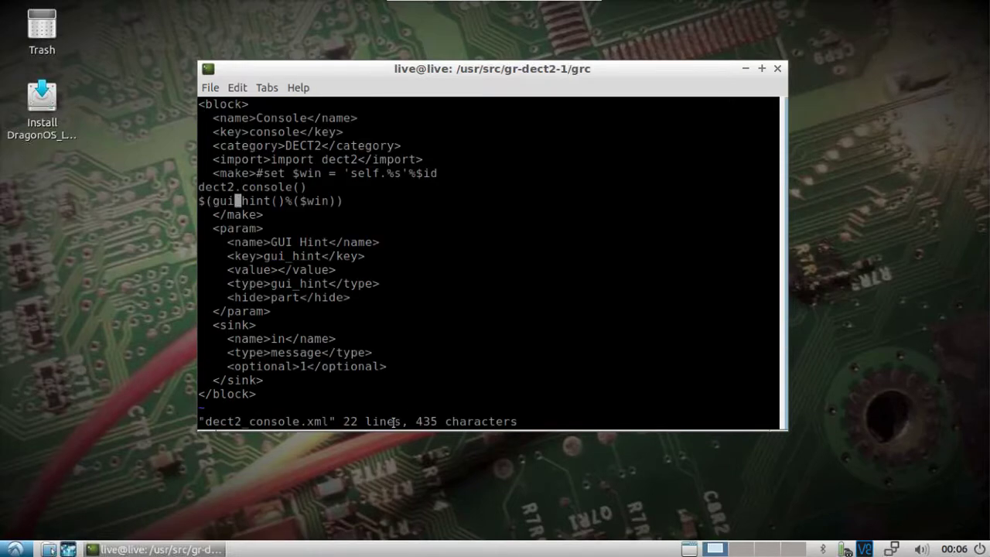
{"action": "key", "text": "Right"}
{"action": "key", "text": "Right"}
{"action": "key", "text": "Right"}
{"action": "key", "text": "Right"}
{"action": "key", "text": "Right"}
{"action": "key", "text": "Left"}
{"action": "type", "text": ":quit!"}
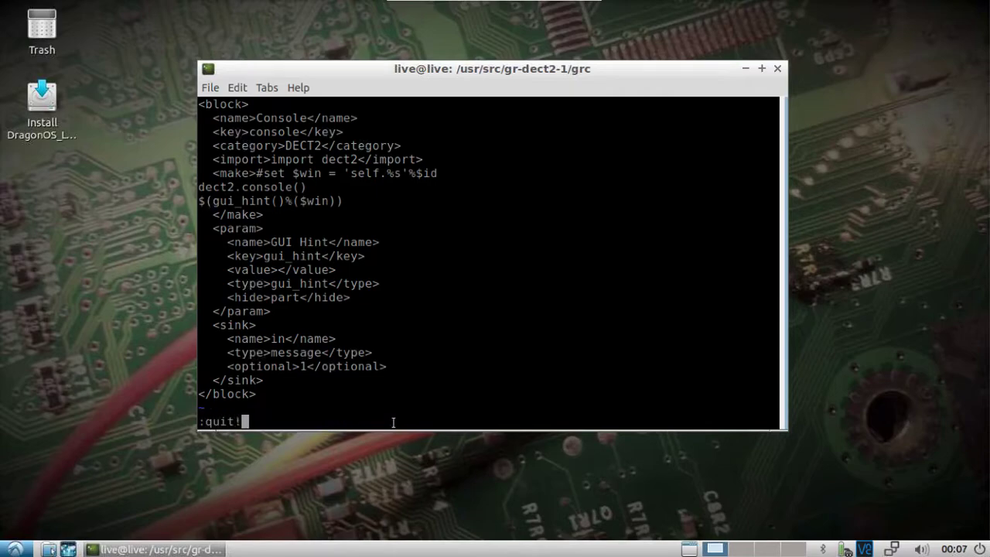
{"action": "key", "text": "Return"}
- Clear the terminal and show the Education menu listing CubicSDR, Gpredict and Qalculate!
{"action": "type", "text": "clear"}
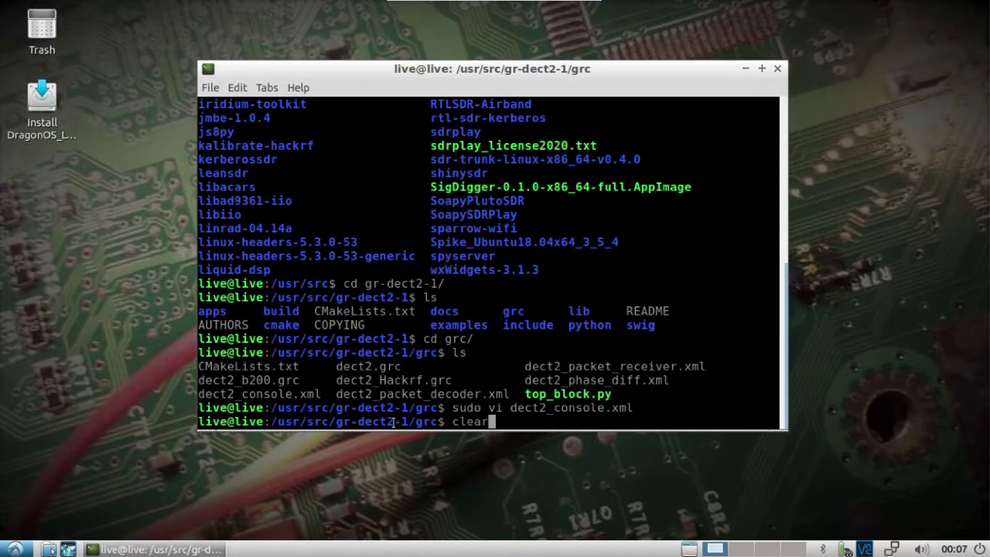
{"action": "key", "text": "Return"}
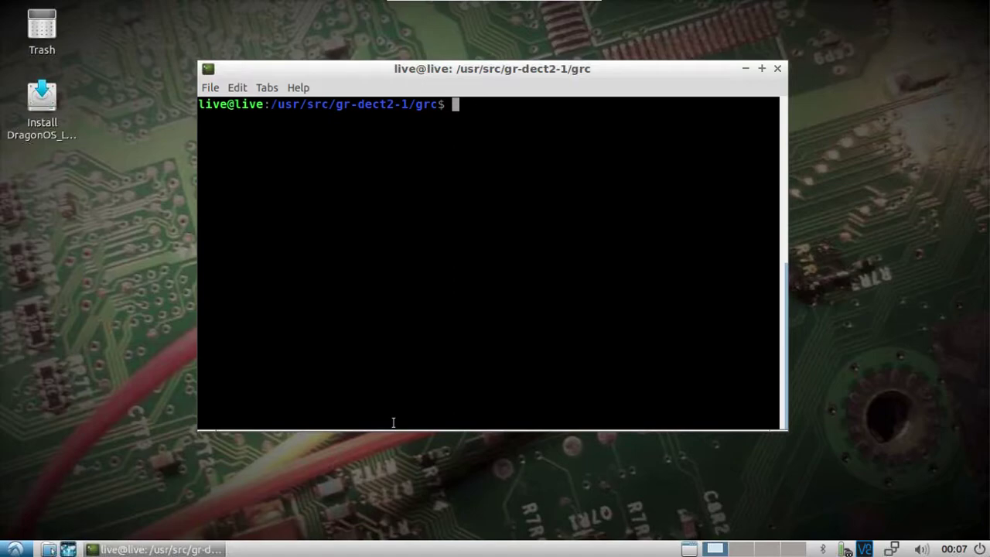
{"action": "left_click", "coordinate": [17, 549]}
{"action": "mouse_move", "coordinate": [73, 346]}
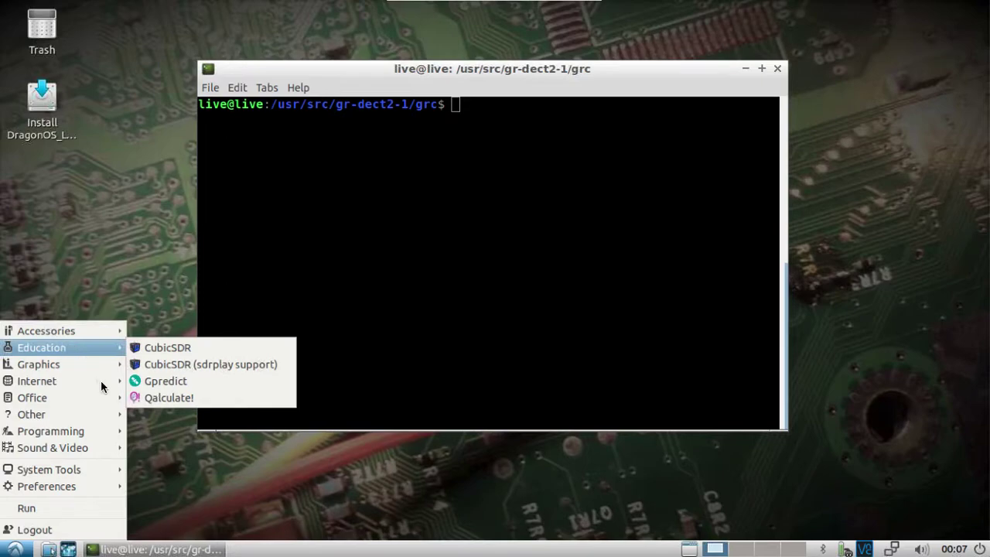
- Launch CubicSDR with sdrplay support and start the Generic RTL2832U receiver
{"action": "left_click", "coordinate": [201, 363]}
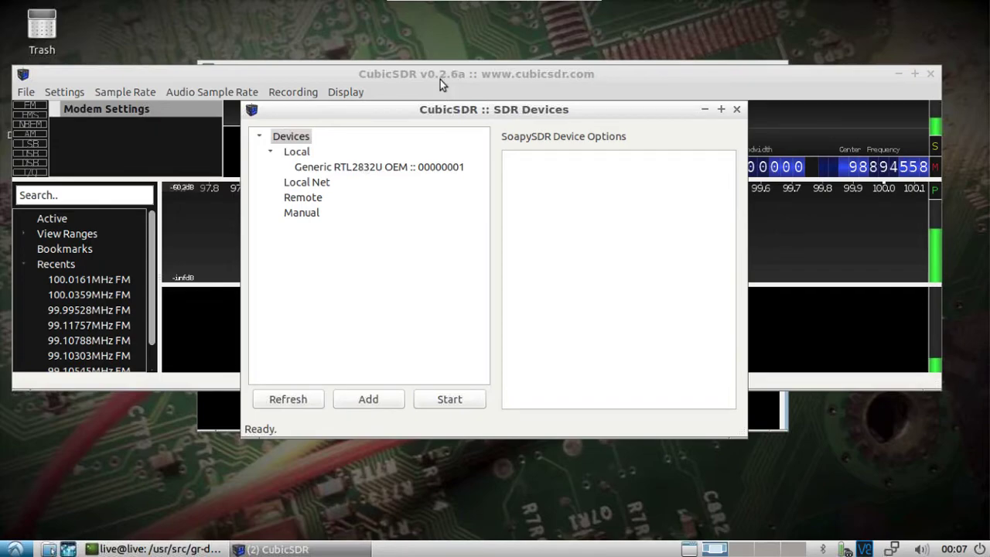
{"action": "left_click", "coordinate": [345, 172]}
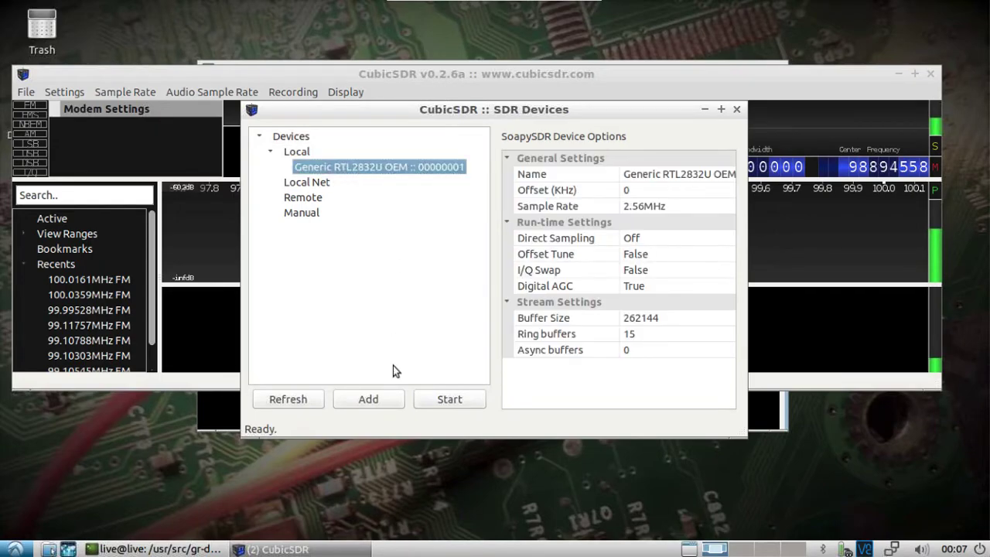
{"action": "left_click", "coordinate": [450, 399]}
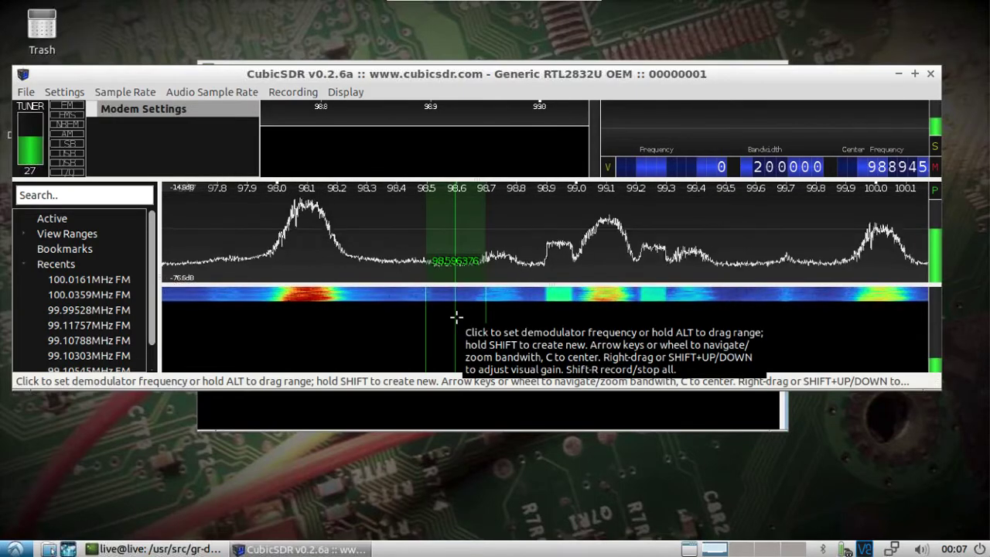
- Add an FM demodulator and drag it onto the station at 99.117 MHz
{"action": "left_click", "coordinate": [546, 324]}
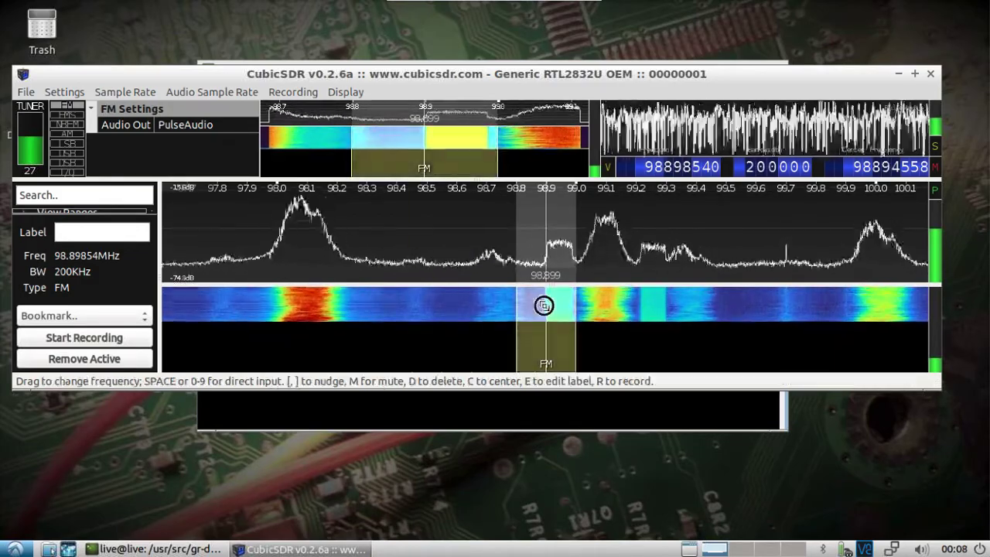
{"action": "left_click_drag", "start_coordinate": [546, 301], "coordinate": [604, 307]}
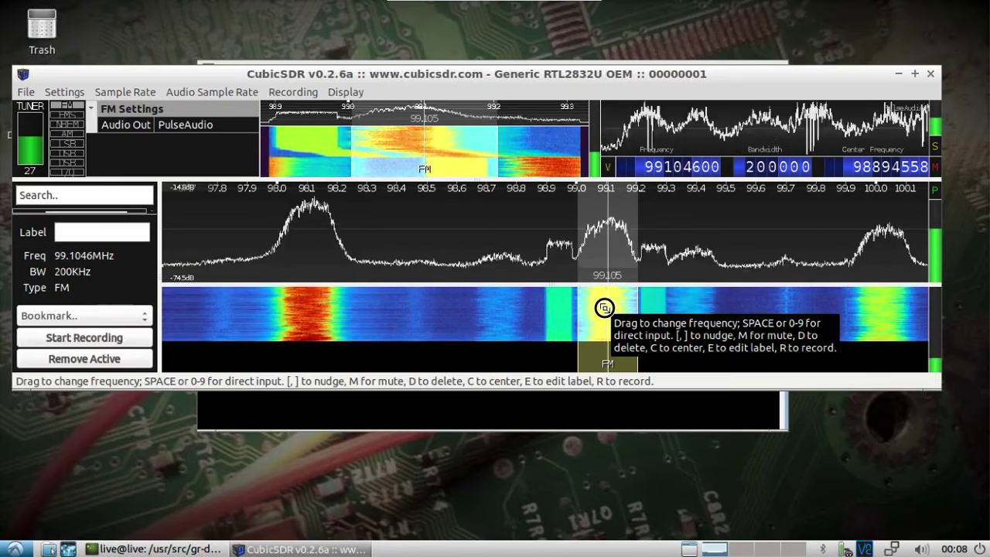
{"action": "left_click_drag", "start_coordinate": [604, 308], "coordinate": [608, 303]}
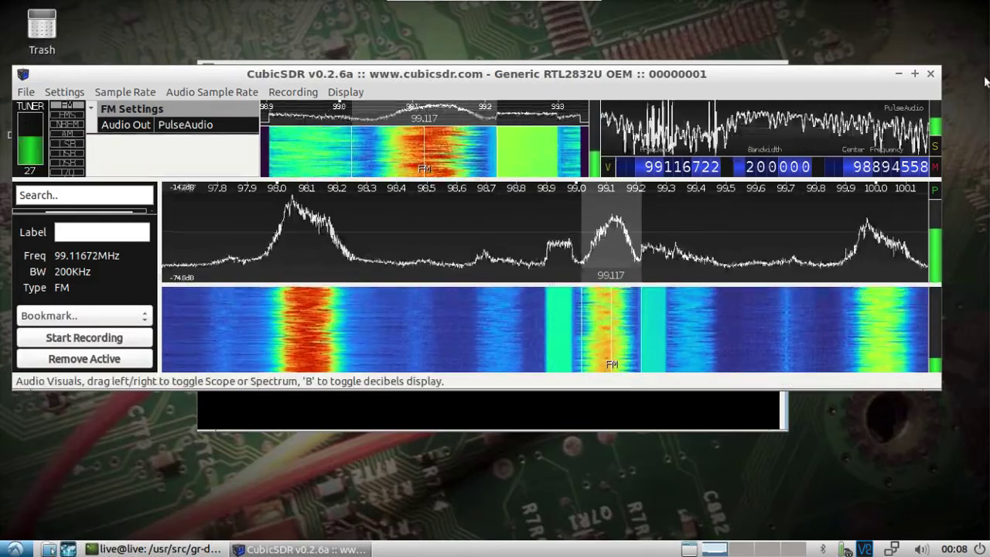
- Close CubicSDR 0.2.6a and launch the standard CubicSDR from the Education menu
{"action": "left_click", "coordinate": [931, 73]}
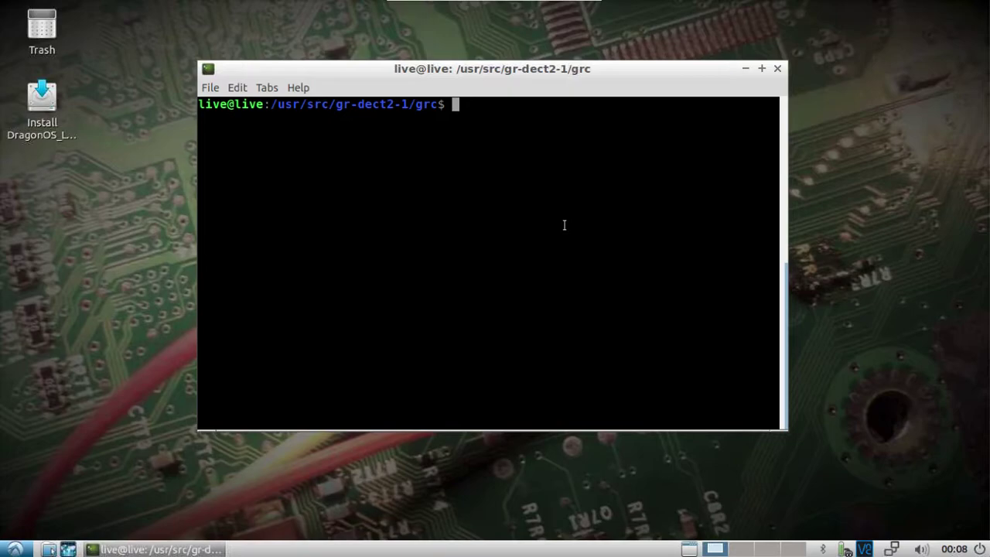
{"action": "left_click", "coordinate": [15, 549]}
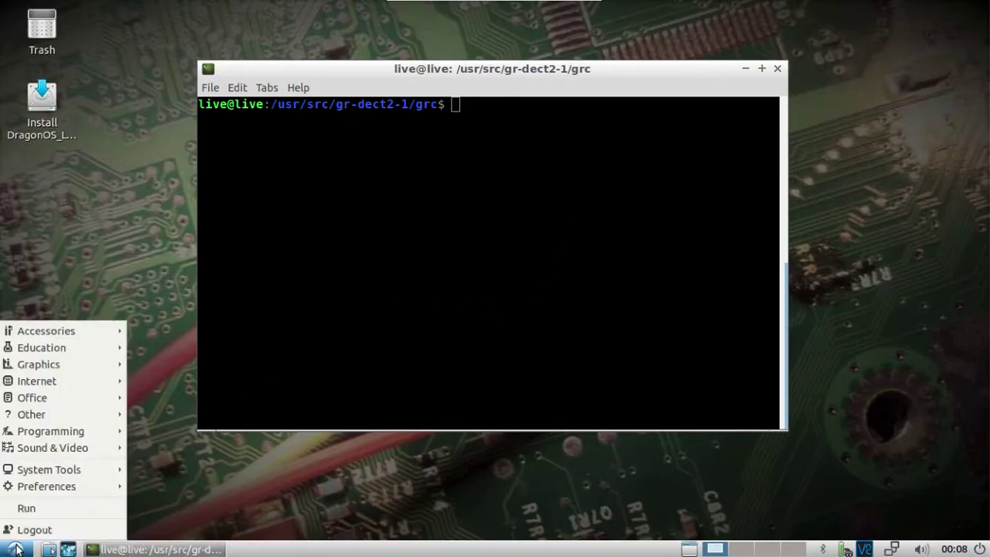
{"action": "mouse_move", "coordinate": [56, 348]}
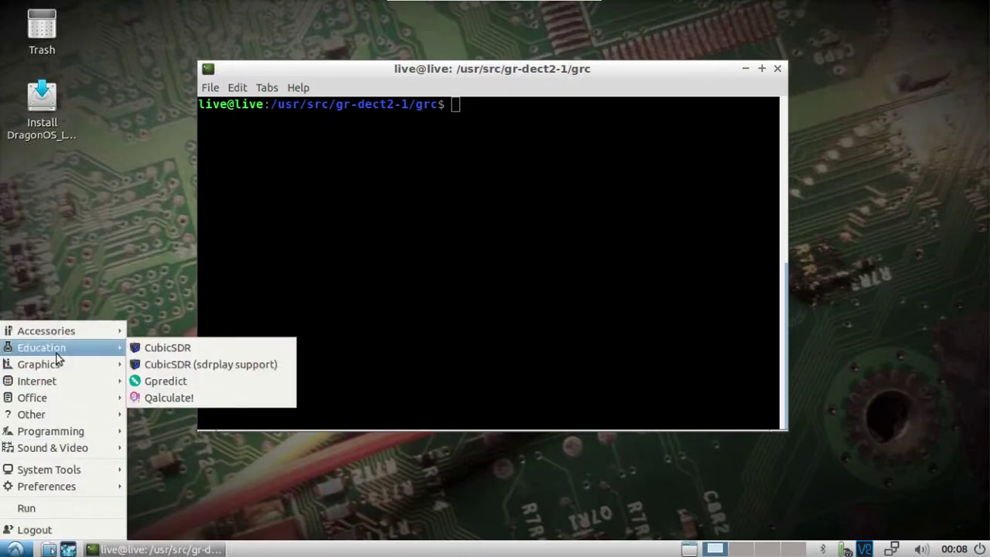
{"action": "left_click", "coordinate": [159, 350]}
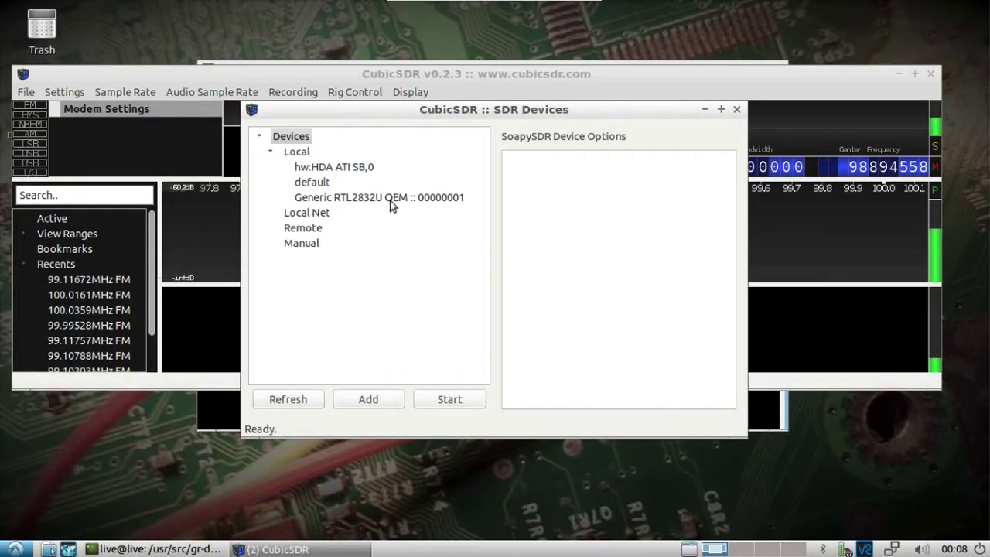
- Start the RTL2832U, demodulate FM at 98.8627 MHz, then close CubicSDR 0.2.3
{"action": "left_click", "coordinate": [391, 198]}
{"action": "left_click", "coordinate": [446, 396]}
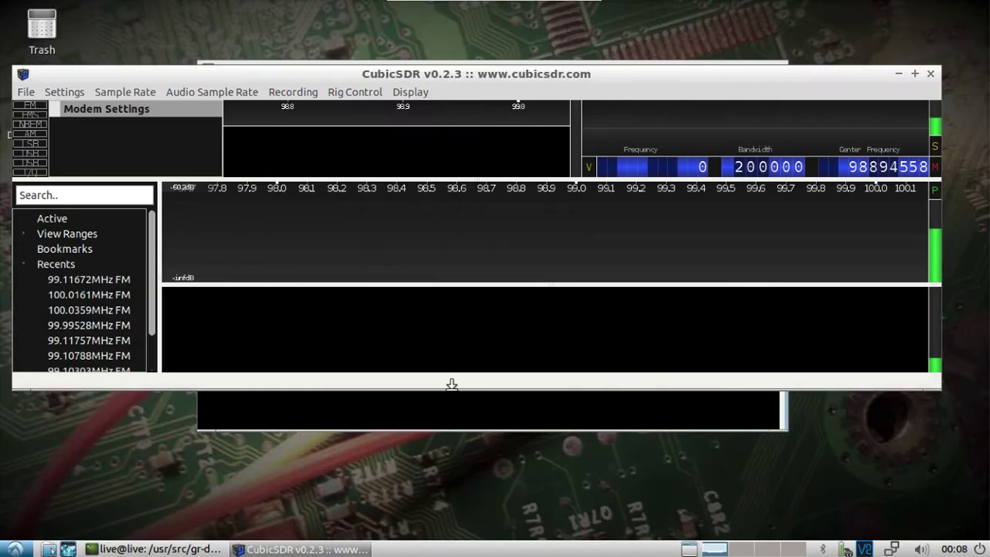
{"action": "left_click", "coordinate": [535, 325]}
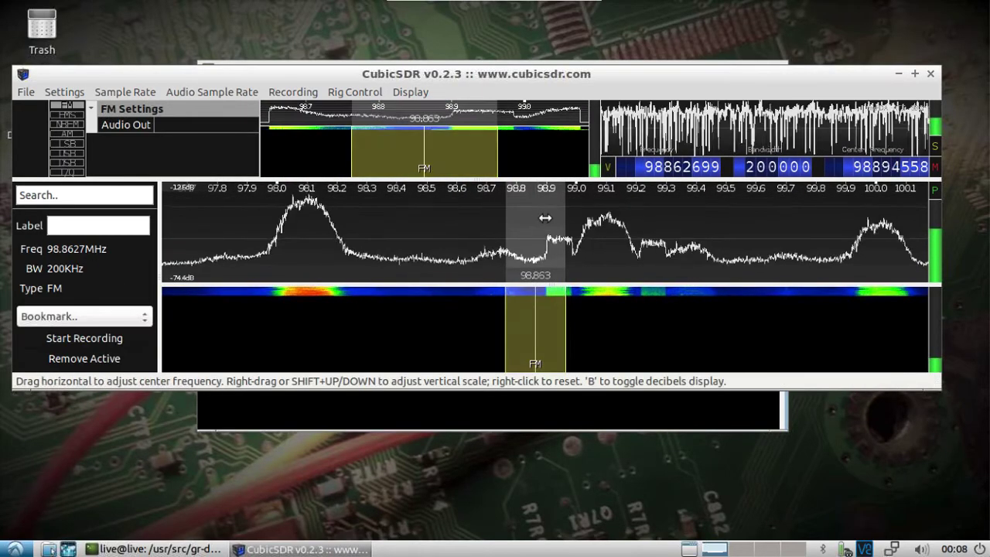
{"action": "left_click", "coordinate": [930, 75]}
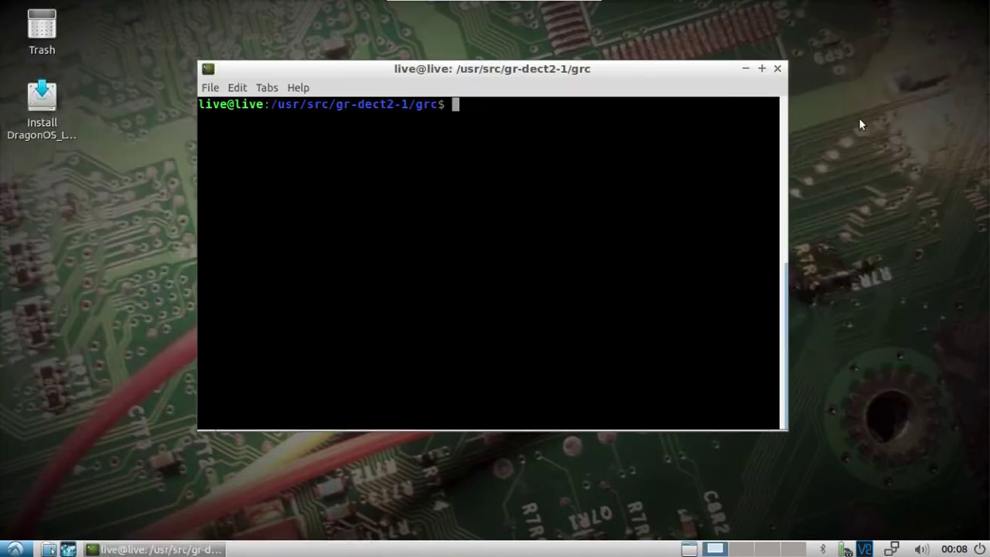
- Open the applications menu and dismiss it, returning to the terminal
{"action": "left_click", "coordinate": [19, 548]}
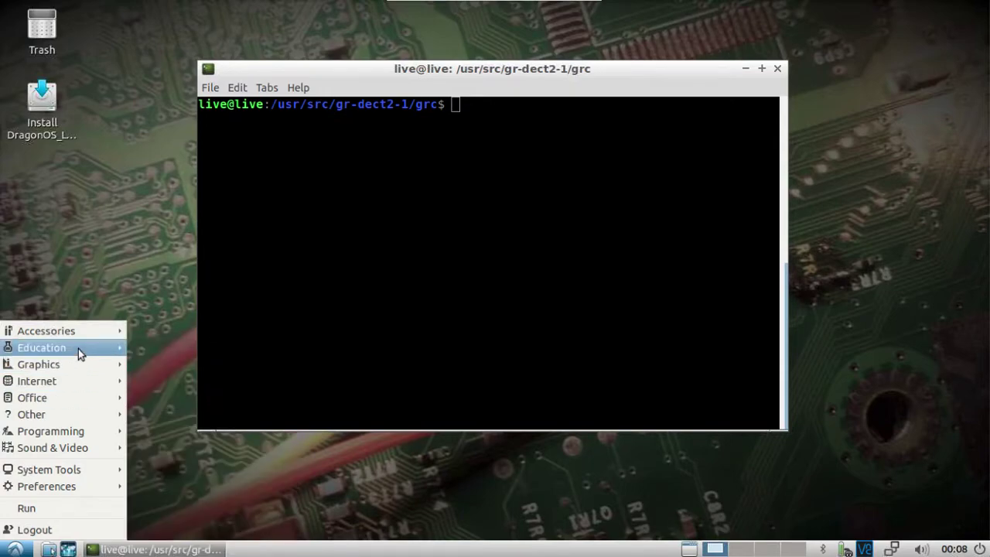
{"action": "mouse_move", "coordinate": [78, 349]}
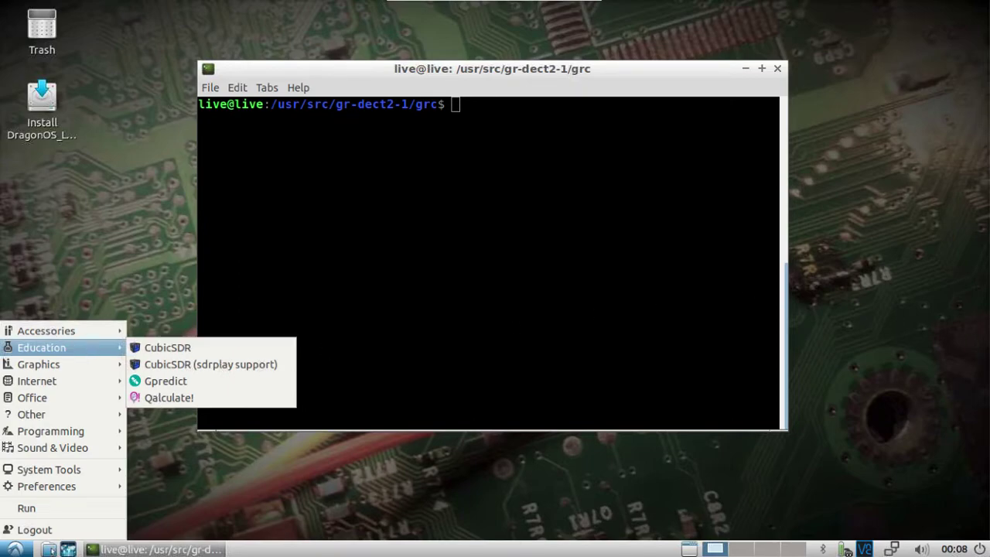
{"action": "left_click", "coordinate": [647, 280]}
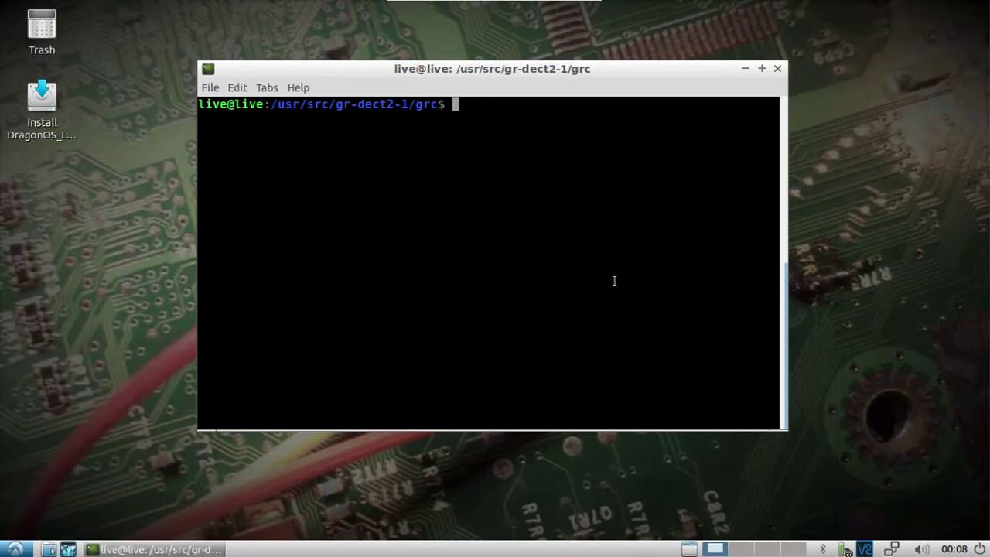
- Go up through gr-dect2-1 to /usr/src with cd .., listing each folder
{"action": "type", "text": "cd .."}
{"action": "key", "text": "Return"}
{"action": "type", "text": "ls"}
{"action": "key", "text": "Return"}
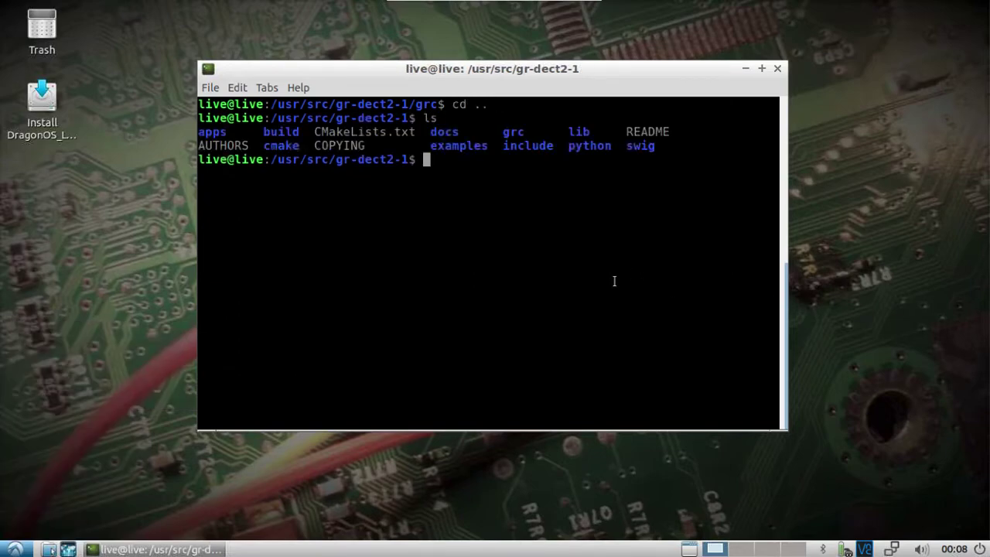
{"action": "type", "text": "cd .."}
{"action": "key", "text": "Return"}
{"action": "type", "text": "ls"}
{"action": "key", "text": "Return"}
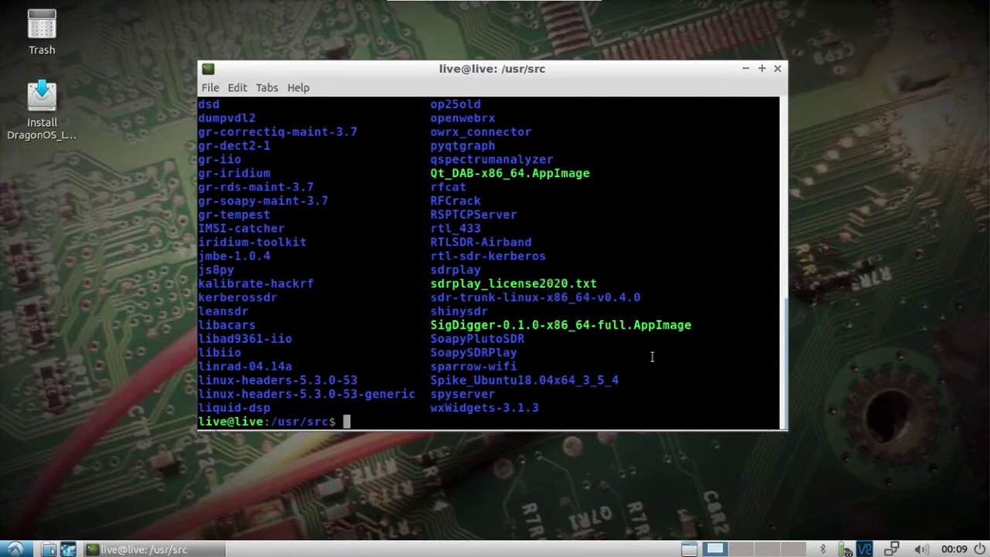
{"action": "left_click_drag", "start_coordinate": [784, 375], "coordinate": [788, 329]}
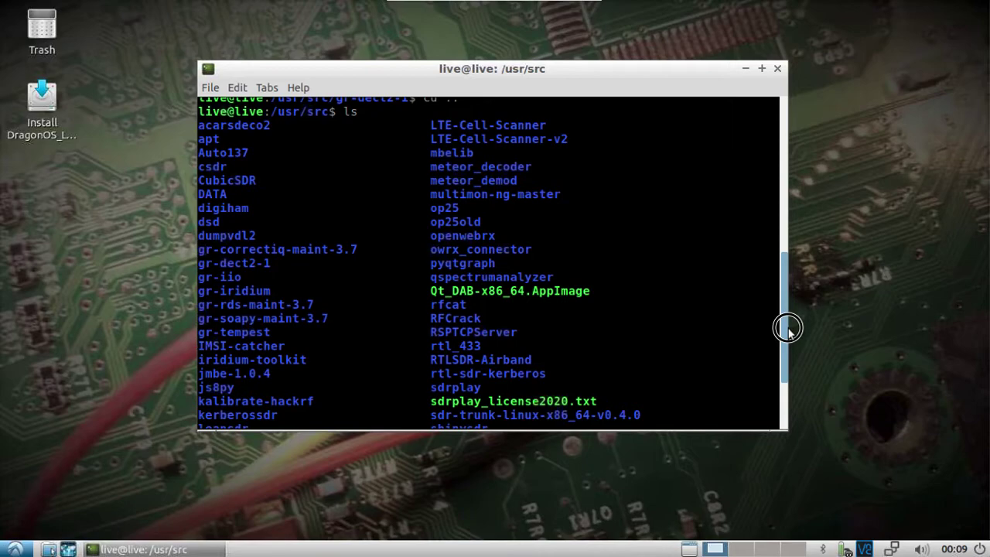
{"action": "left_click_drag", "start_coordinate": [788, 329], "coordinate": [783, 398]}
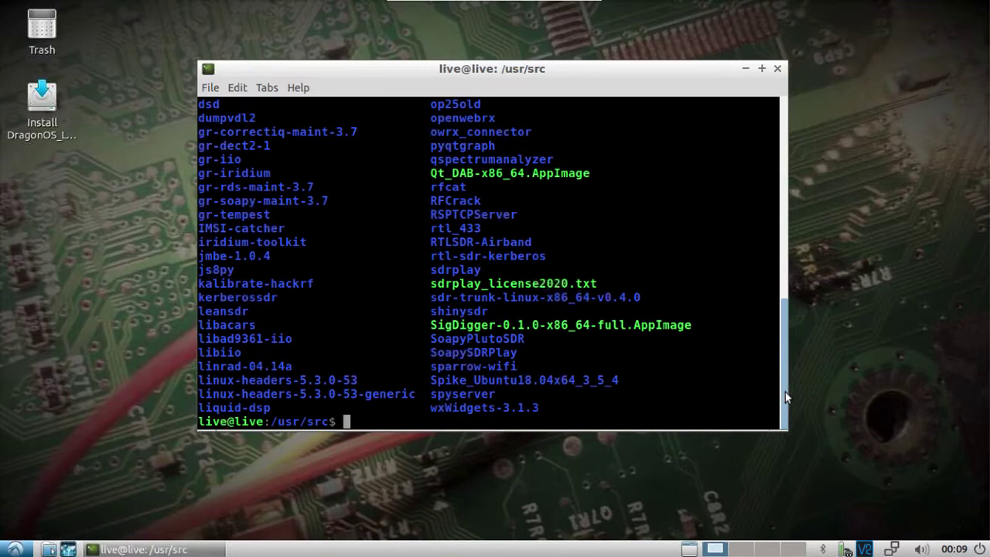